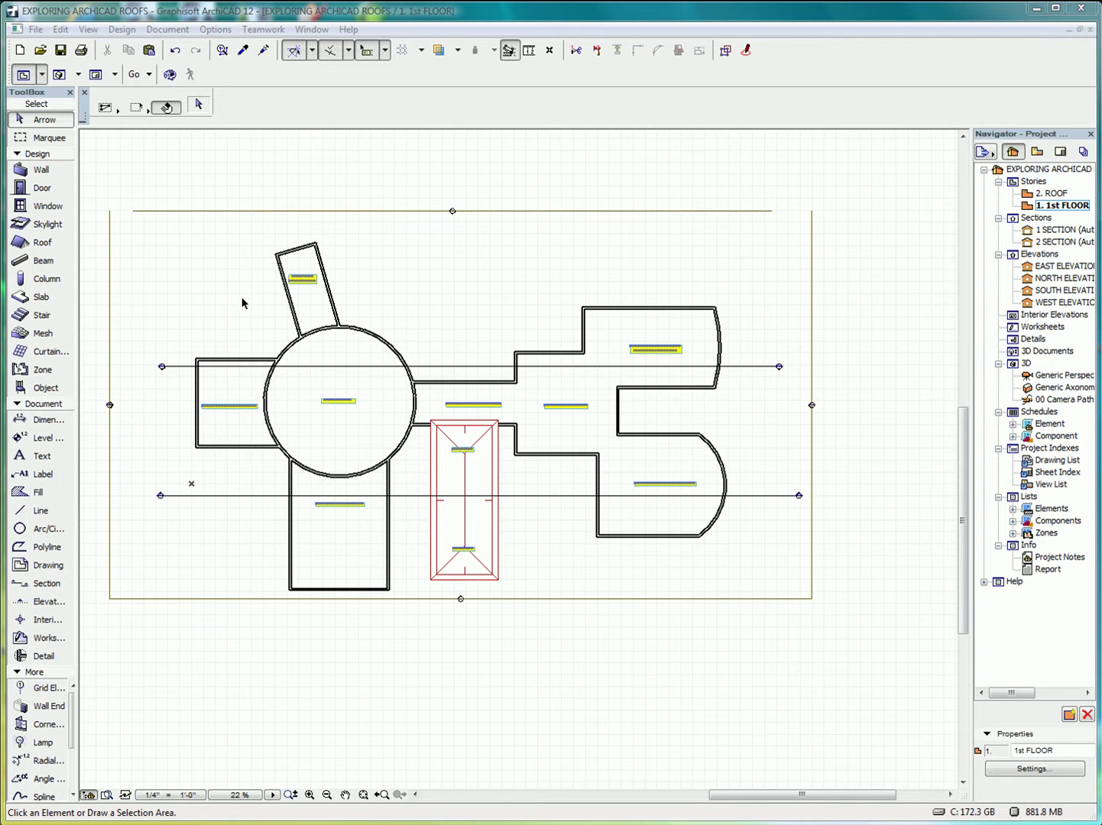
# Examine the labelled roof areas on the 1st floor plan, from the rotated rectangle across to the curved-wall wing
pyautogui.scroll(1, 291, 286)
pyautogui.scroll(4, 290, 287)
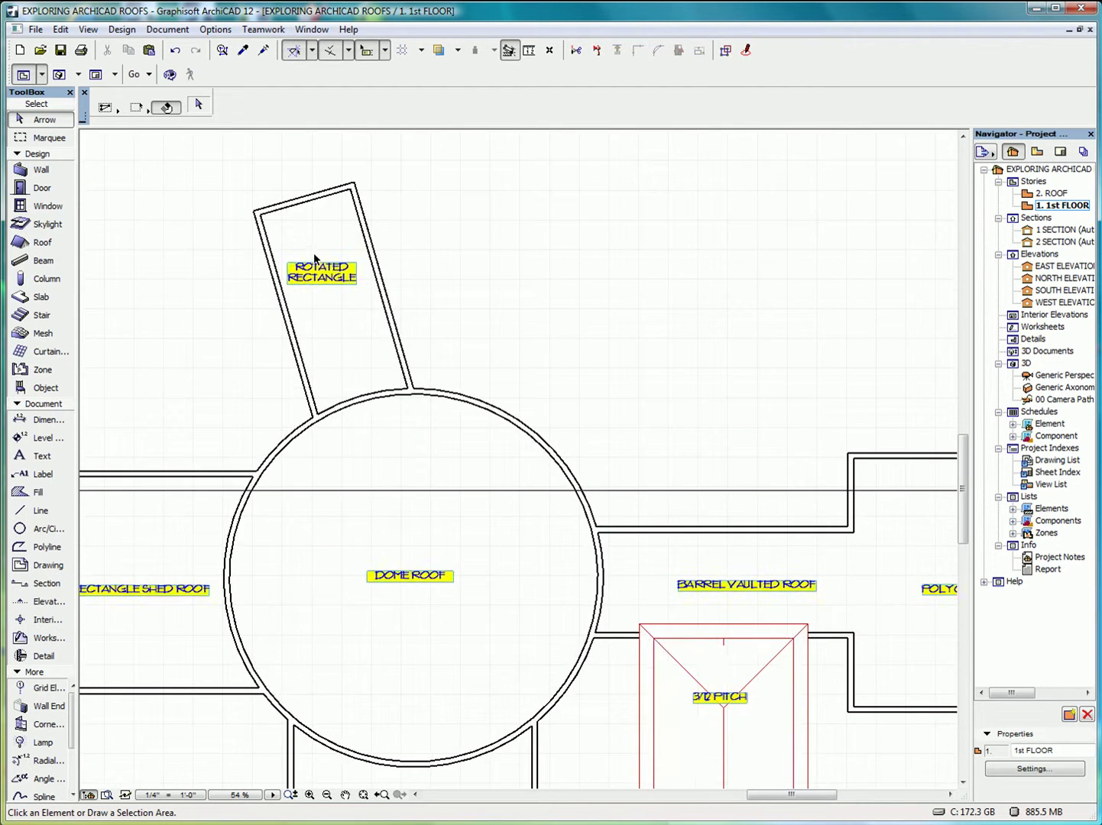
pyautogui.scroll(2, 324, 264)
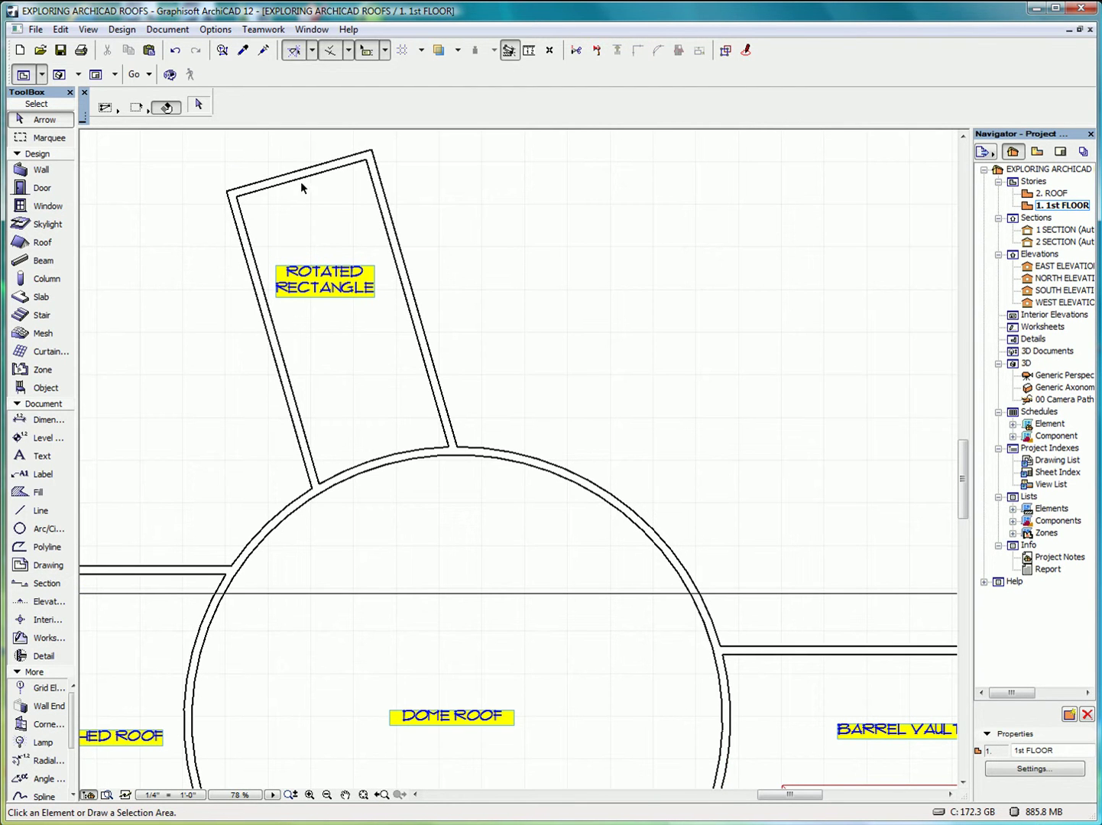
pyautogui.scroll(-3, 450, 305)
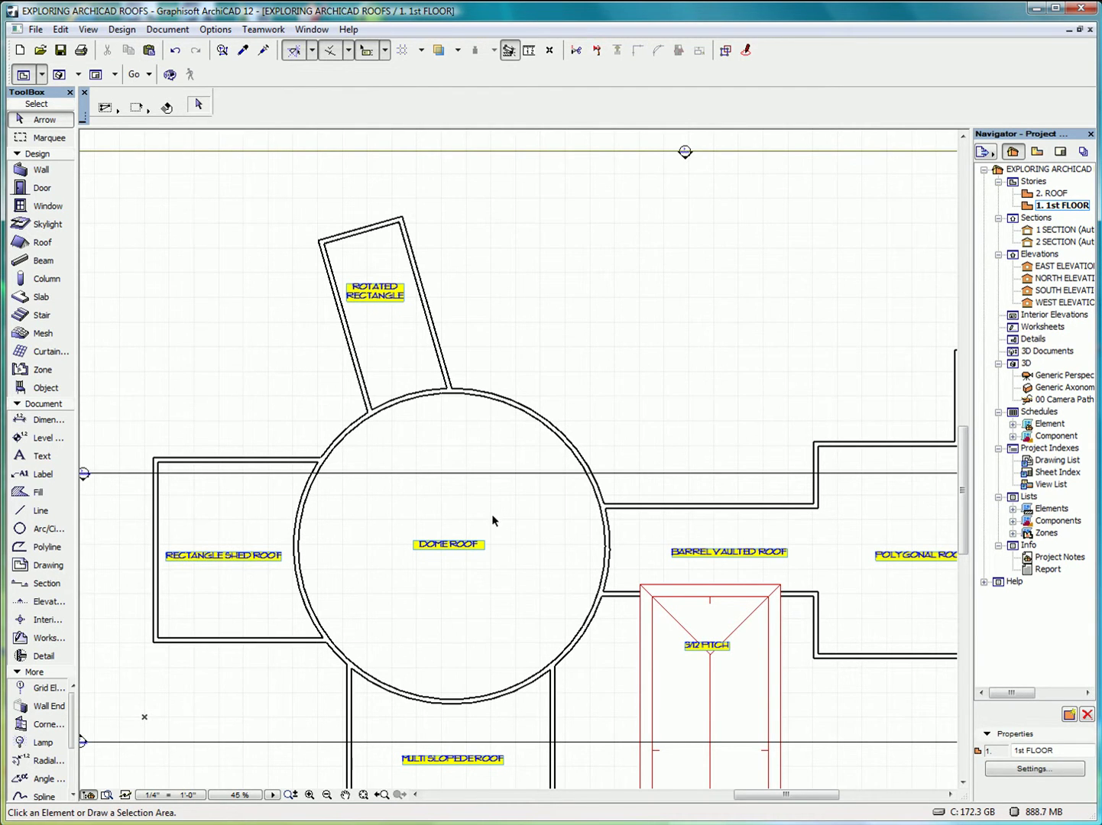
pyautogui.moveTo(494, 519); pyautogui.dragTo(466, 376, button='middle')
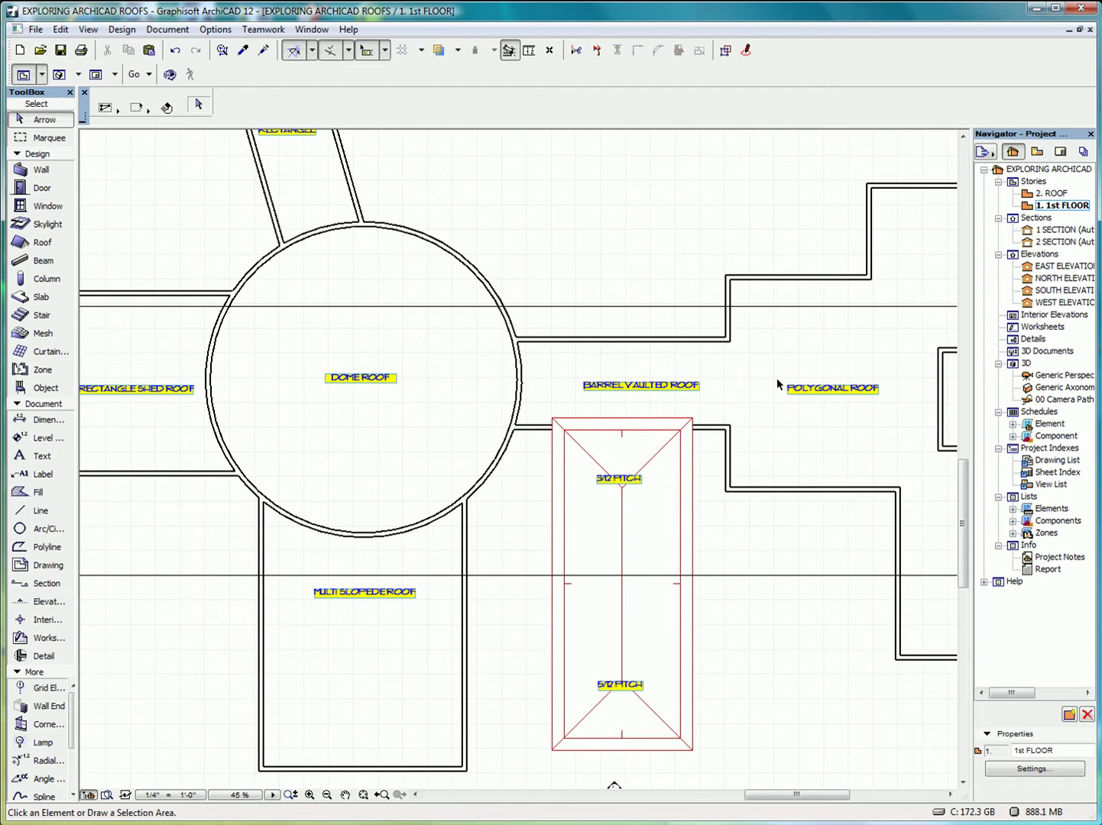
pyautogui.moveTo(785, 380); pyautogui.dragTo(496, 413, button='middle')
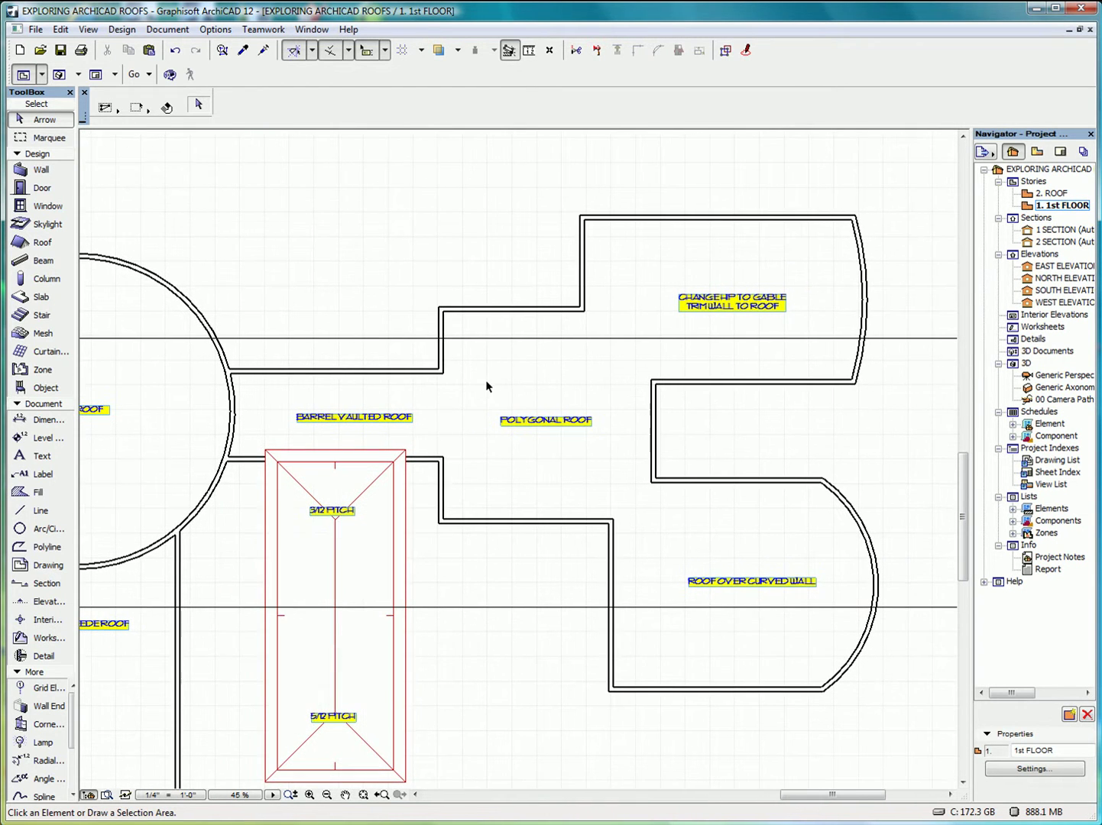
# Activate the Roof tool, open its default settings and check the units available for the roof slope
pyautogui.click(41, 243)
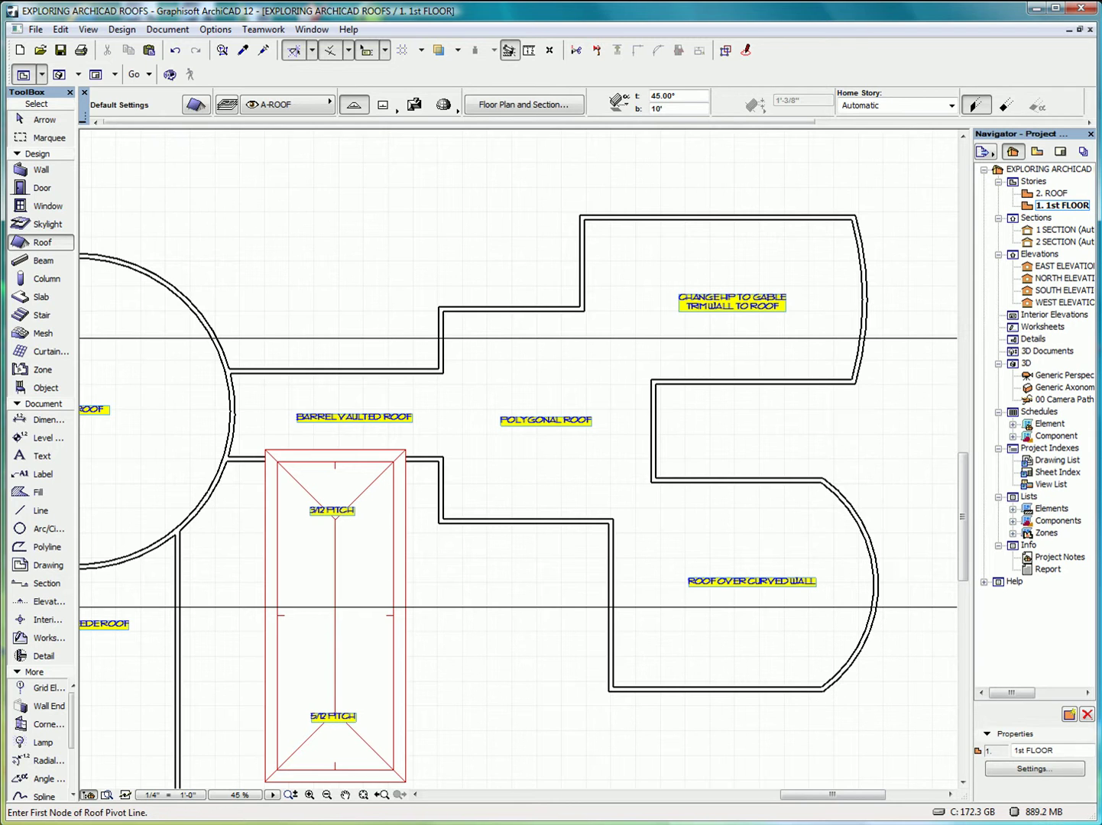
pyautogui.hotkey('ctrl', "'")
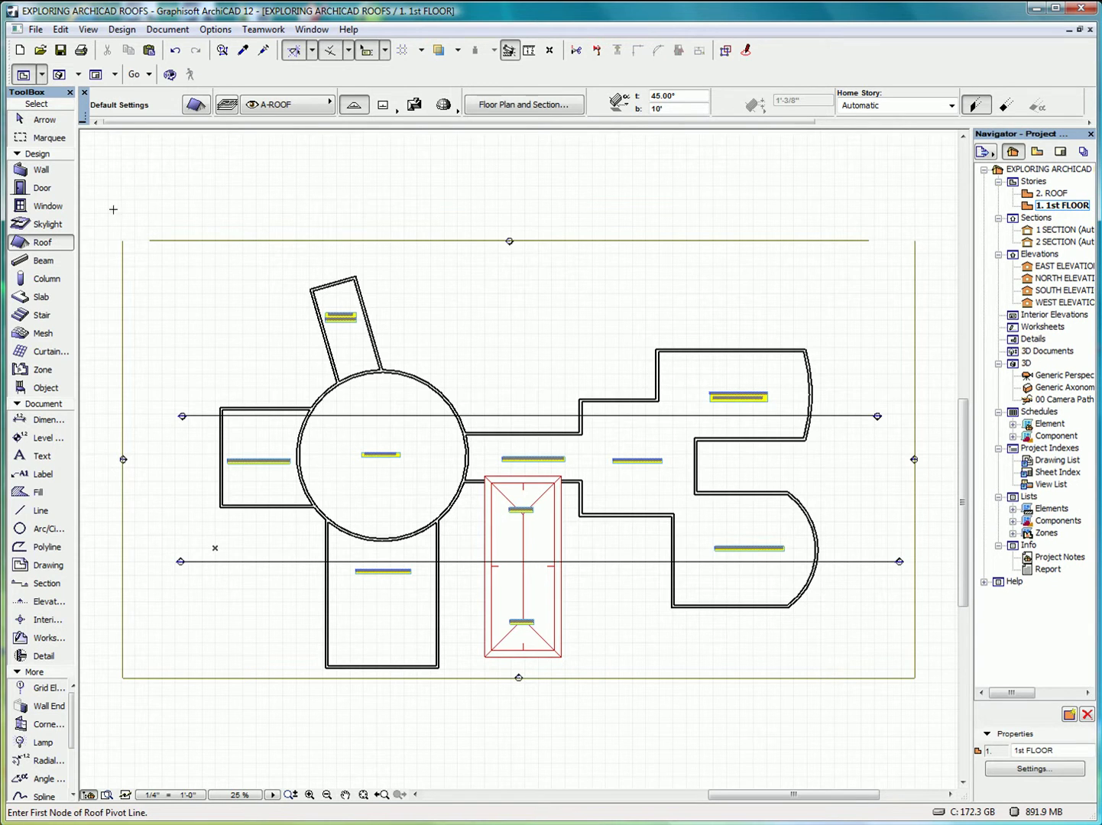
pyautogui.doubleClick(40, 243)
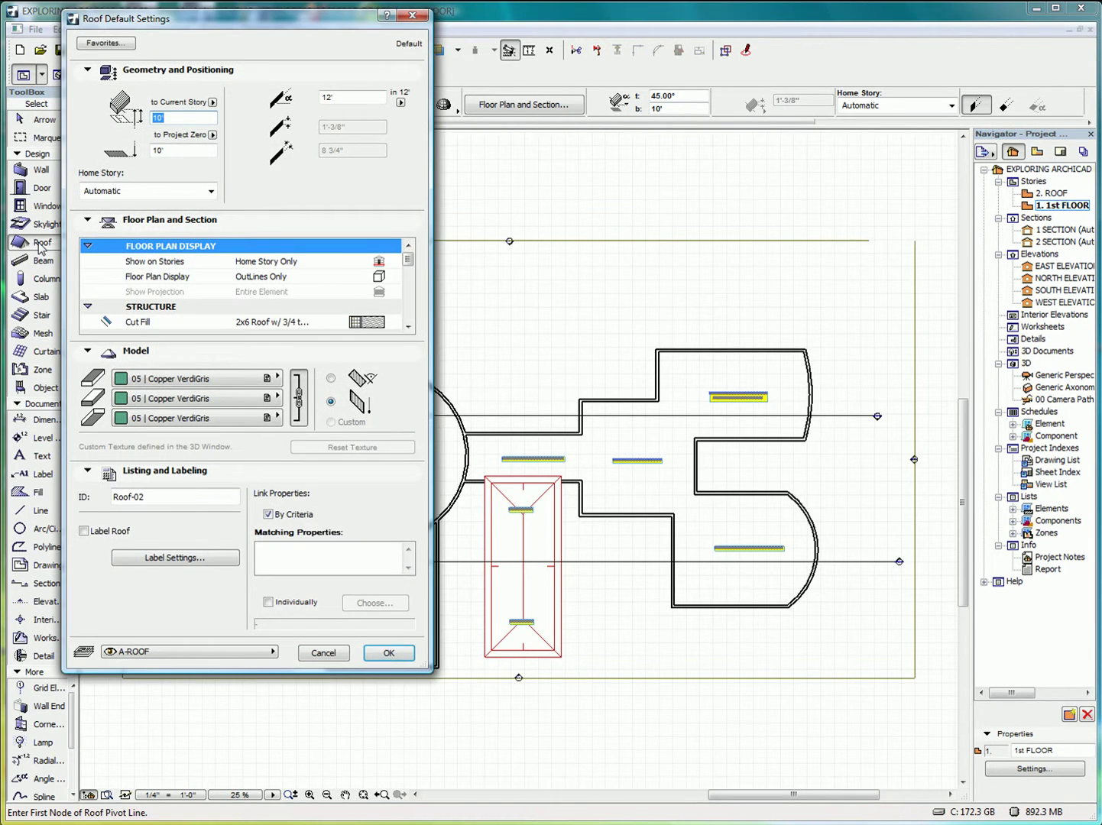
pyautogui.click(412, 15)
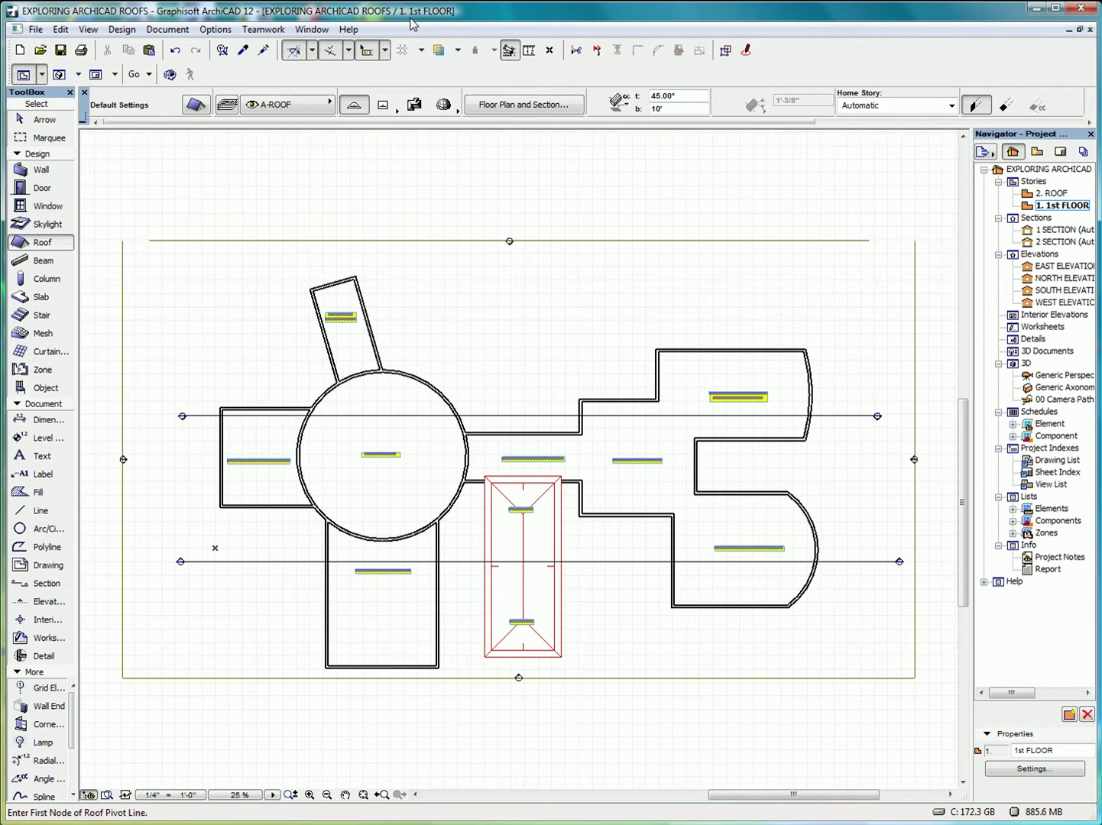
pyautogui.click(196, 106)
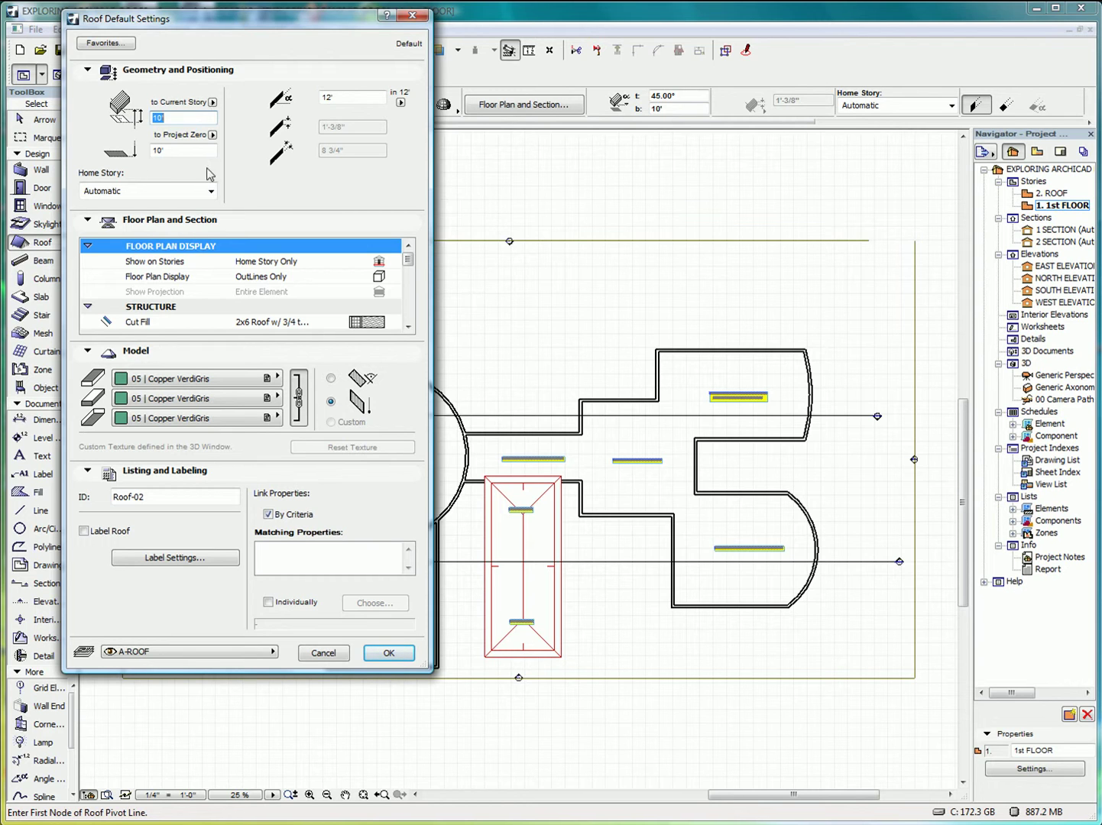
pyautogui.click(401, 103)
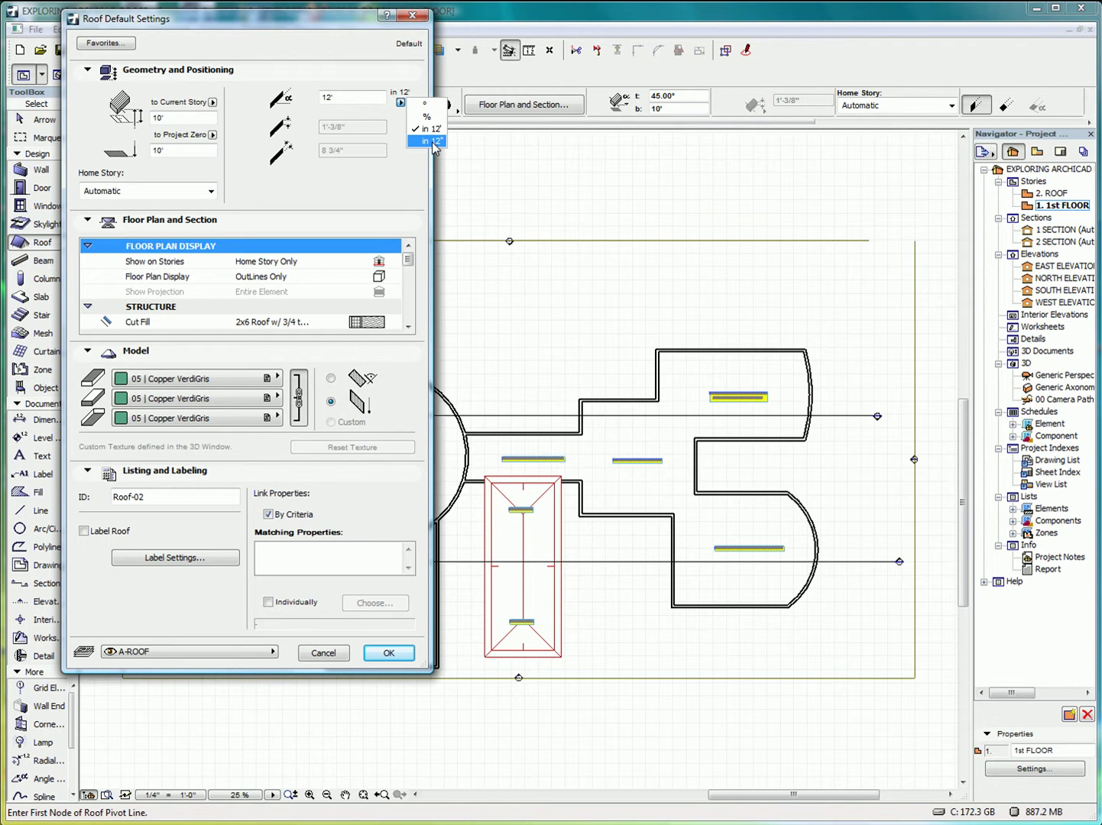
pyautogui.click(402, 103)
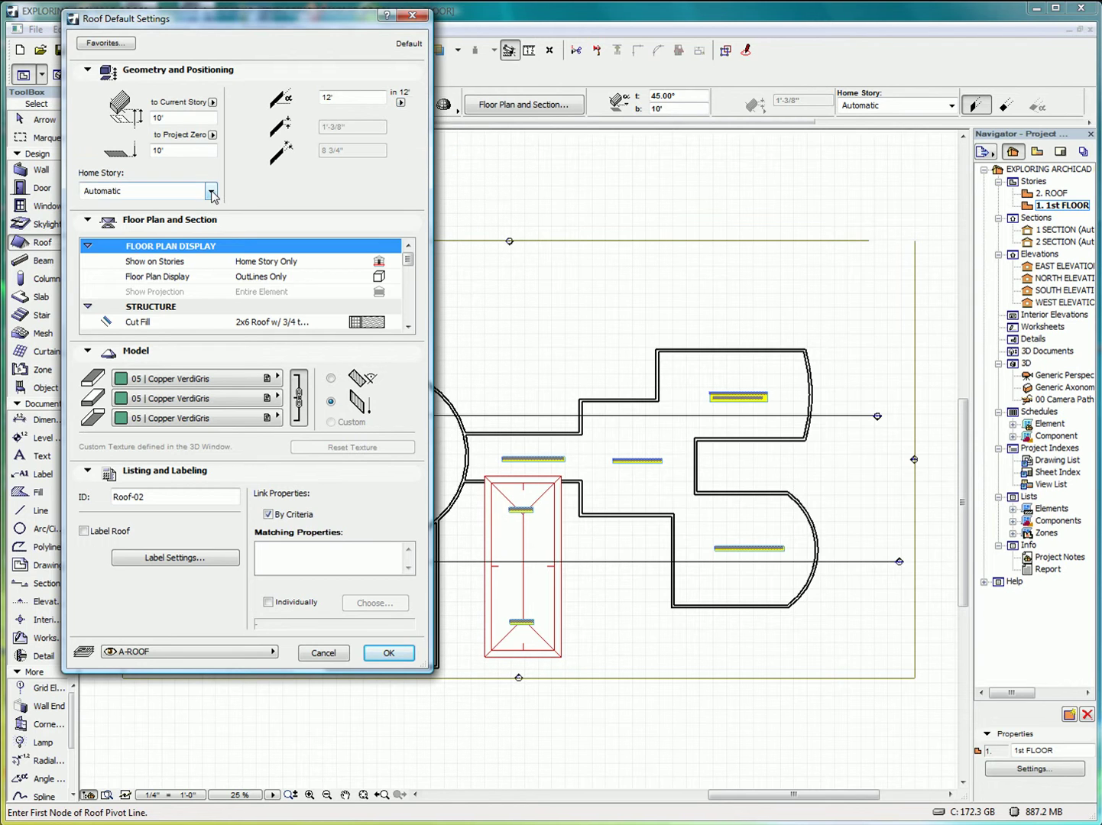
# Set the default home story for roofs by selecting story 1. 1st FLOOR
pyautogui.click(211, 192)
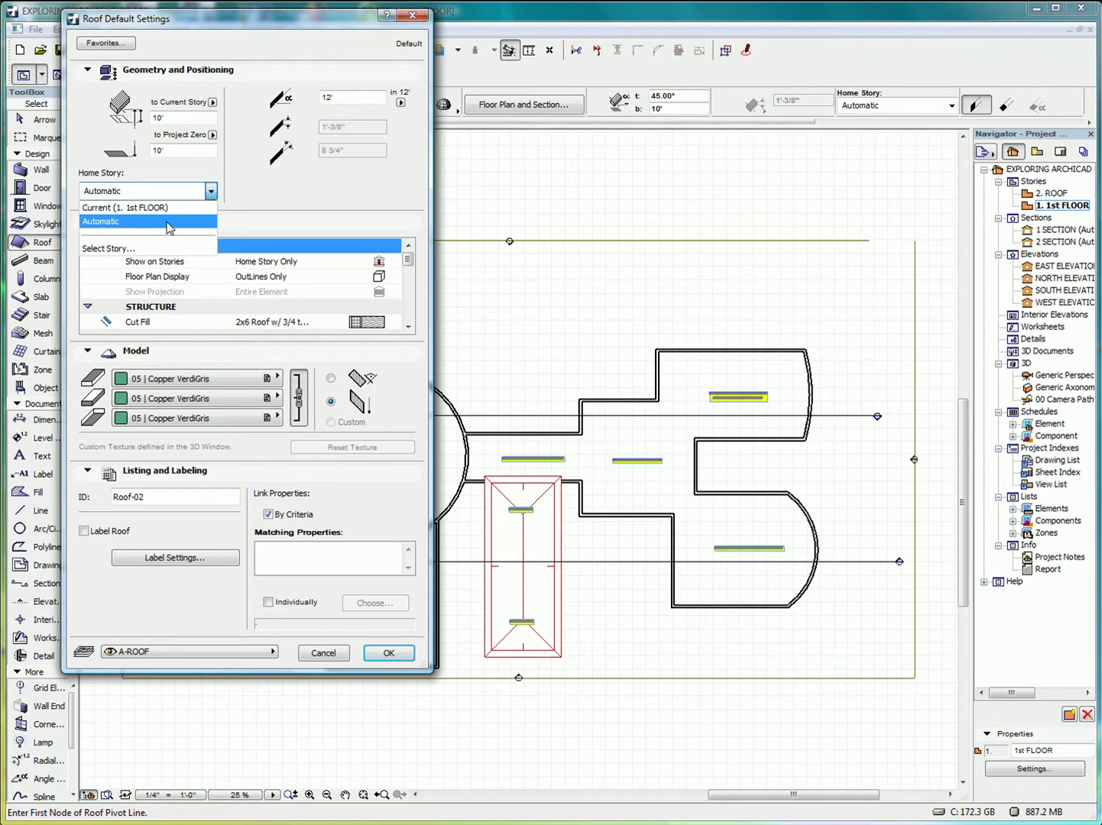
pyautogui.click(173, 249)
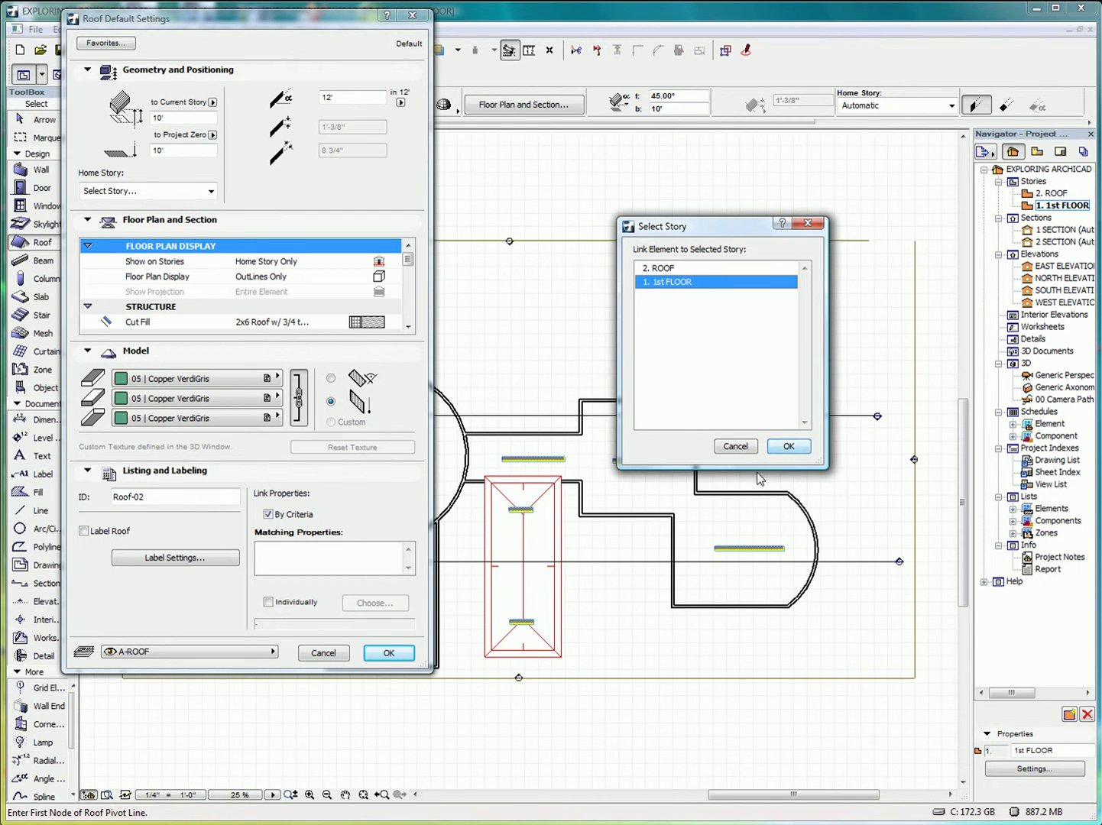
pyautogui.click(790, 446)
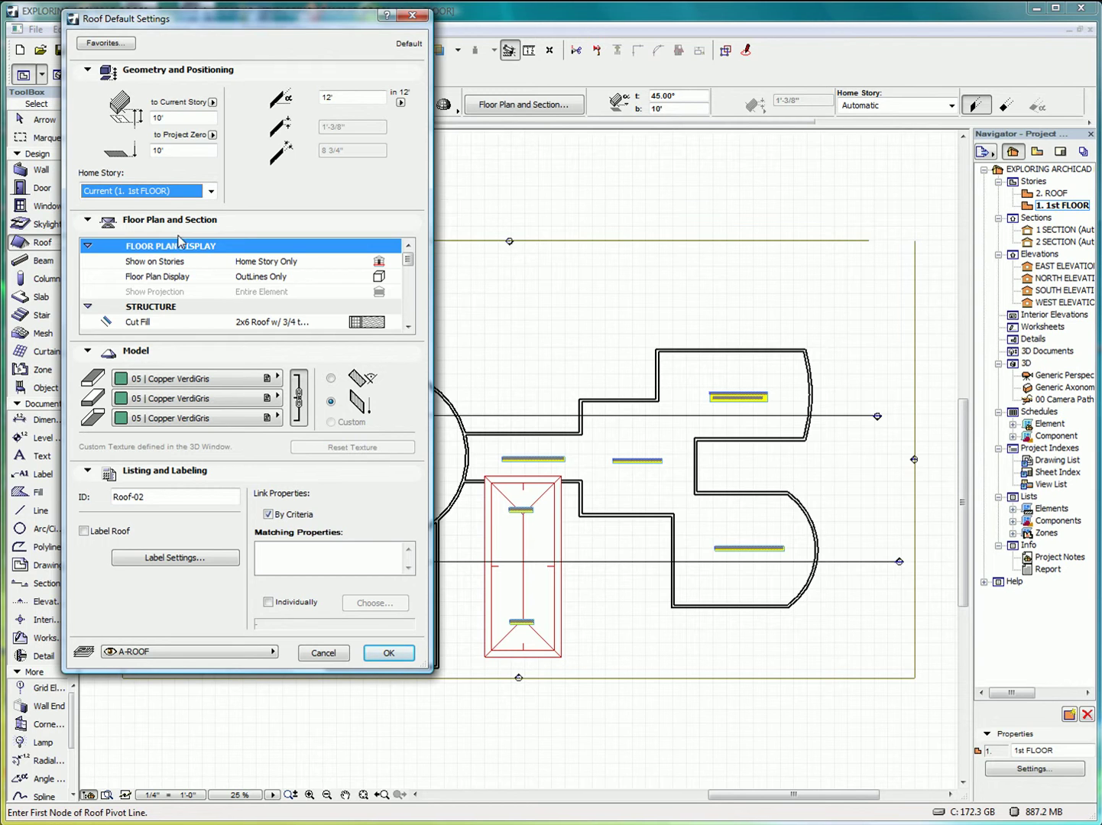
# Collapse all roof settings sections except Floor Plan and Section, and enlarge the dialog to show its full list
pyautogui.click(89, 221)
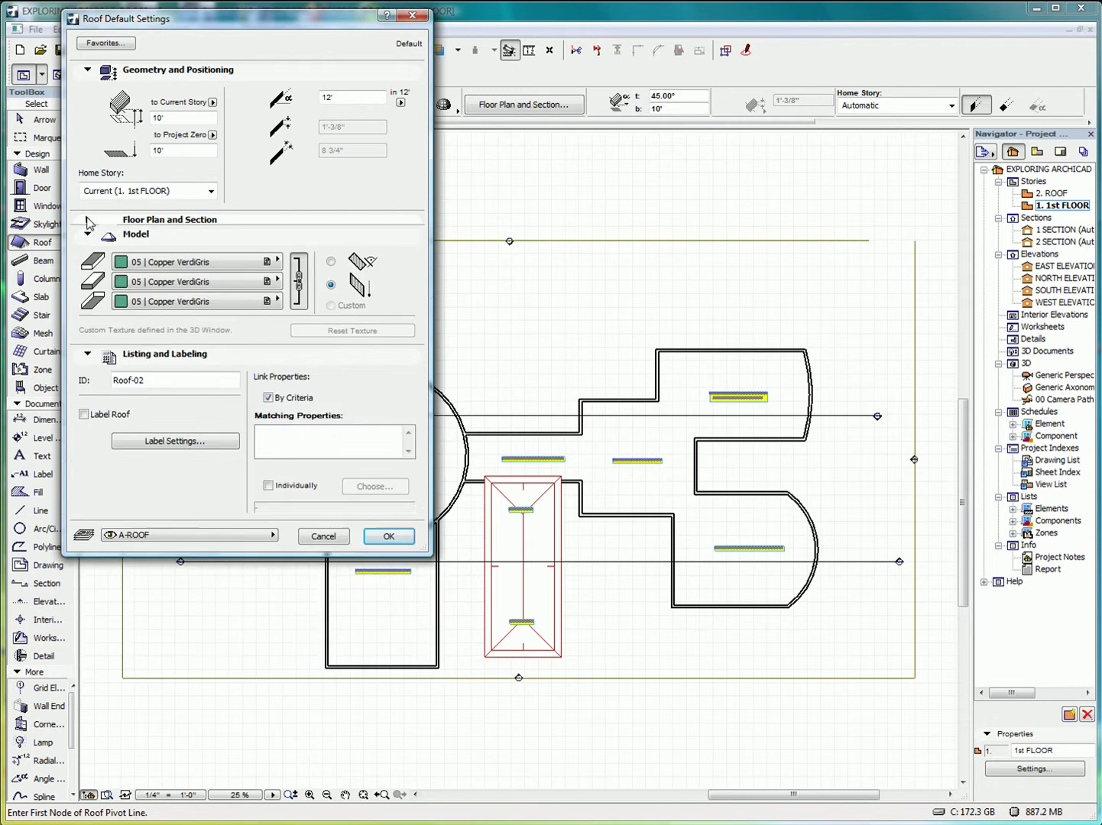
pyautogui.click(89, 220)
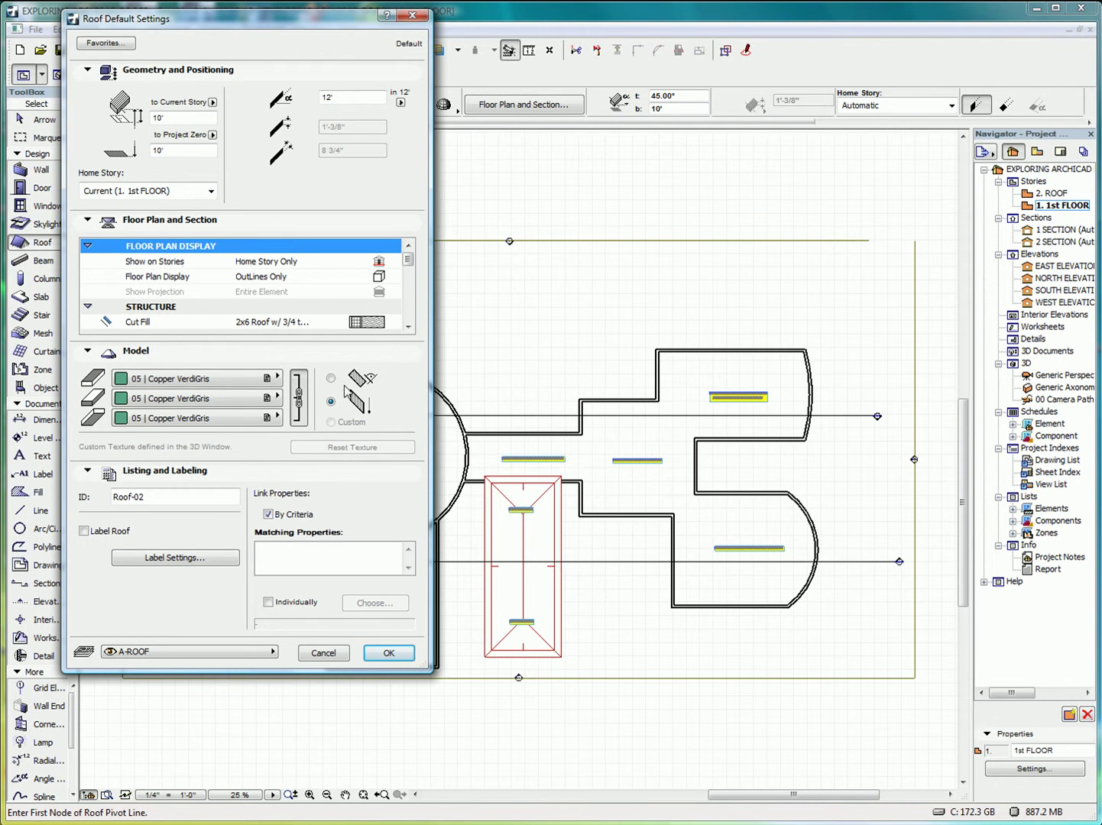
pyautogui.click(88, 351)
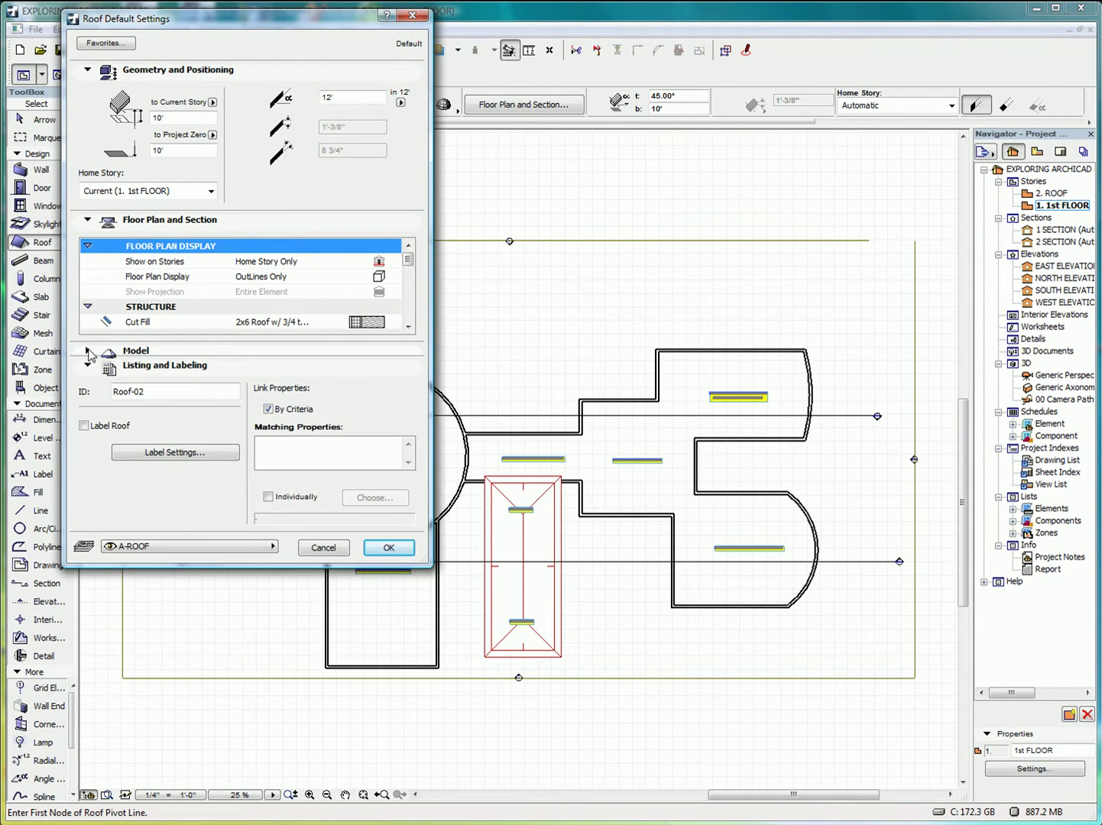
pyautogui.click(88, 366)
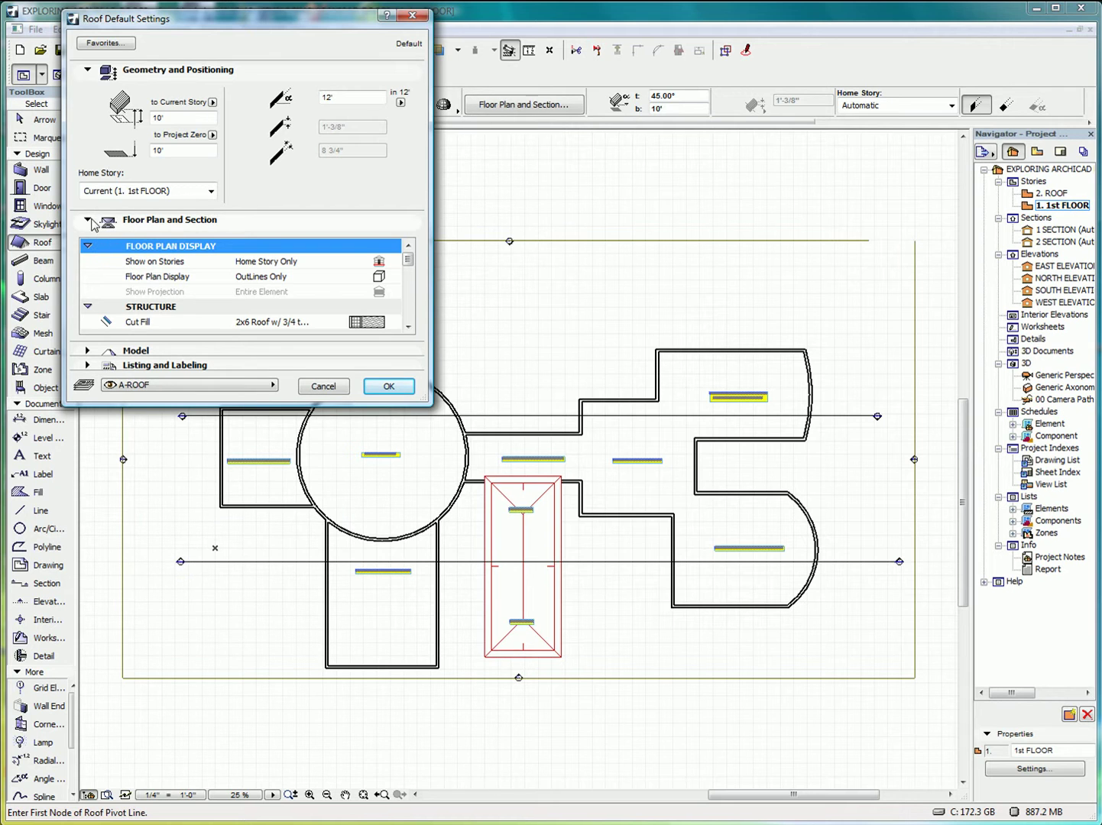
pyautogui.click(87, 70)
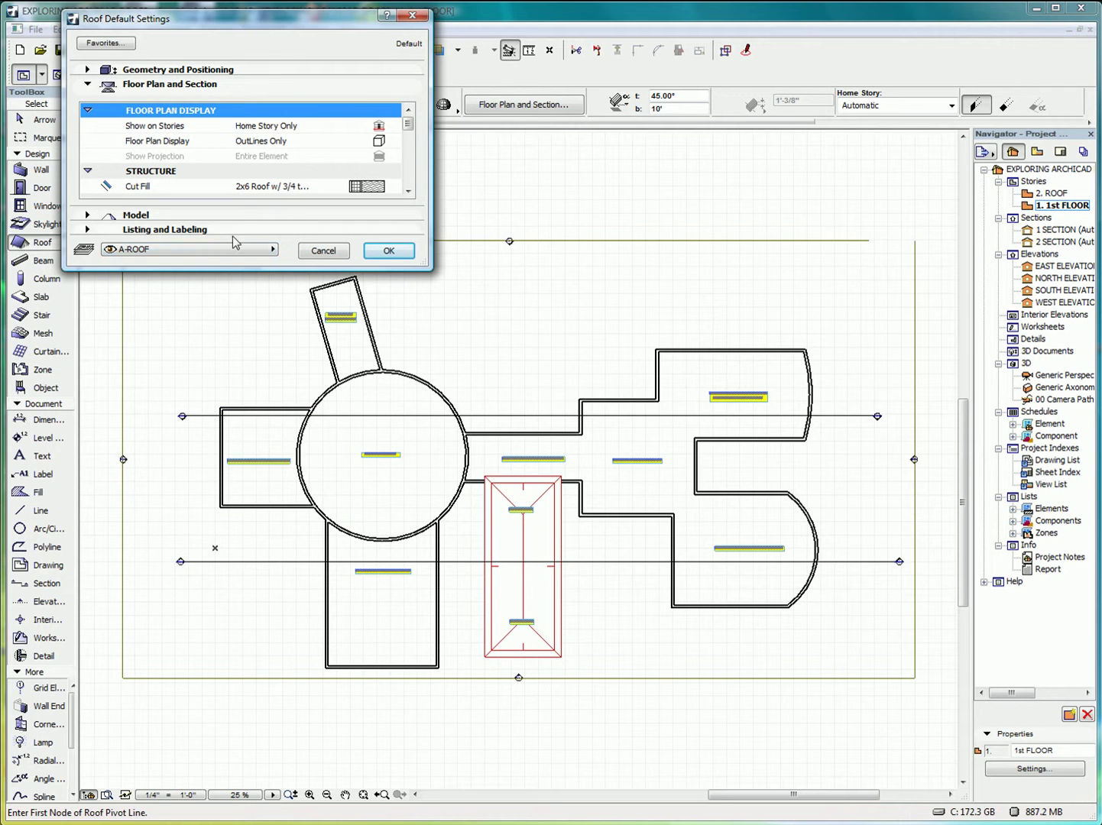
pyautogui.moveTo(262, 272); pyautogui.dragTo(234, 609)
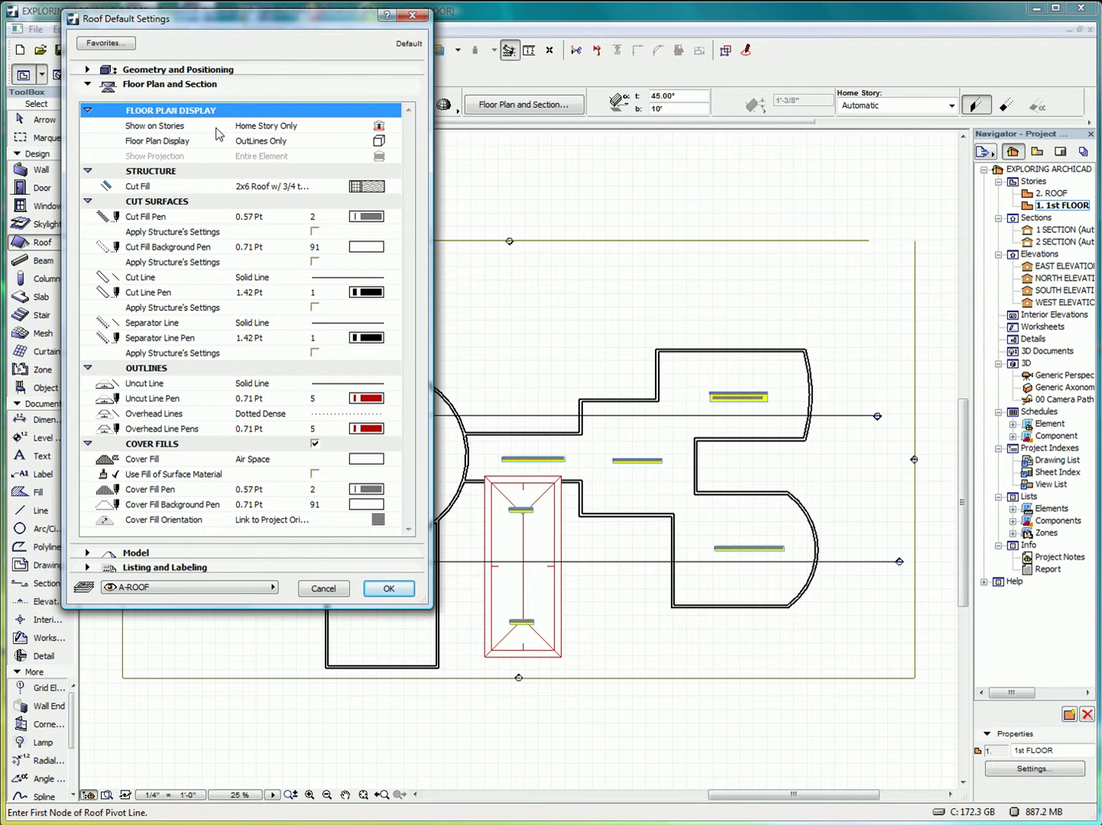
# Review the Show on Stories choices, including the custom settings, and the Floor Plan Display choices for roofs
pyautogui.click(379, 126)
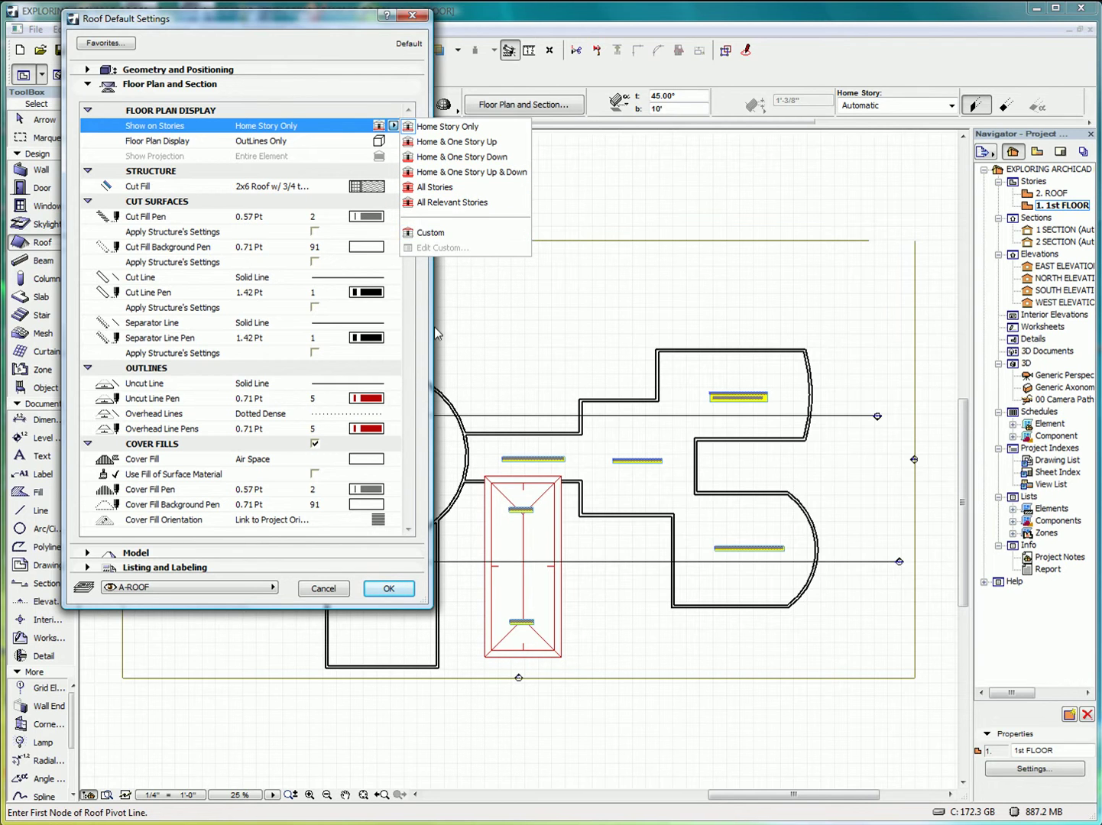
pyautogui.click(440, 236)
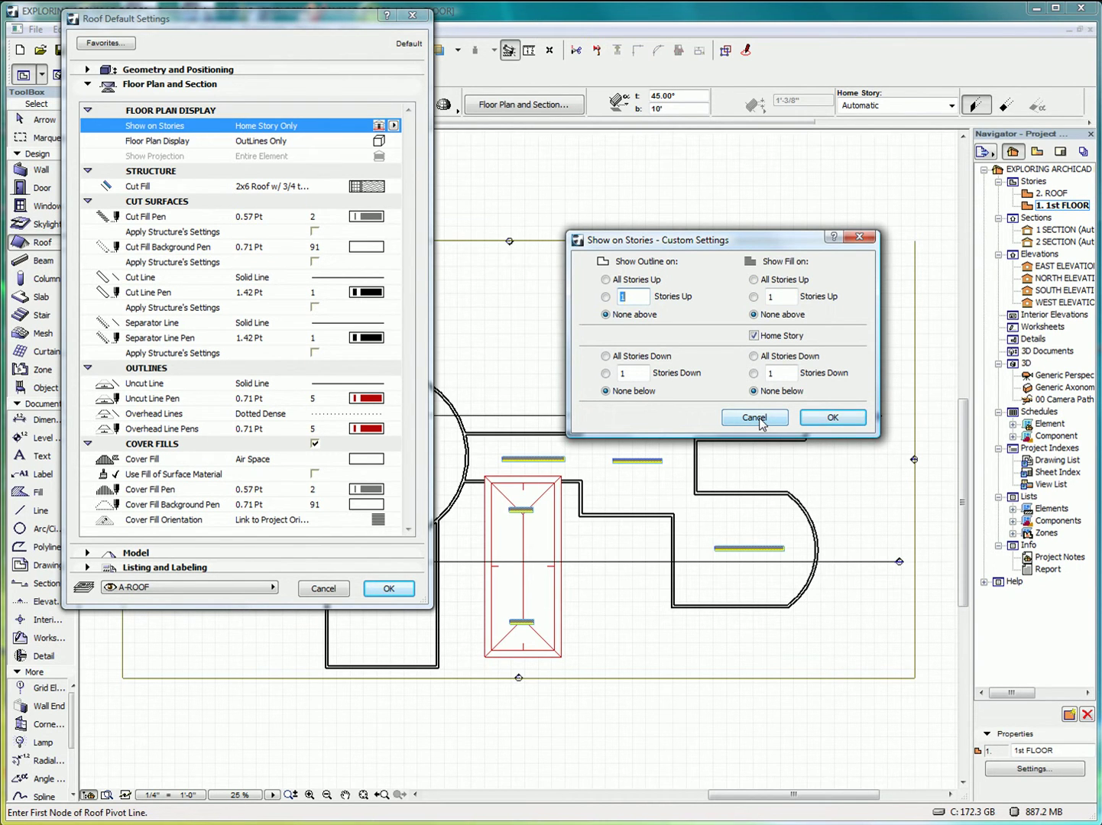
pyautogui.click(832, 420)
pyautogui.click(287, 144)
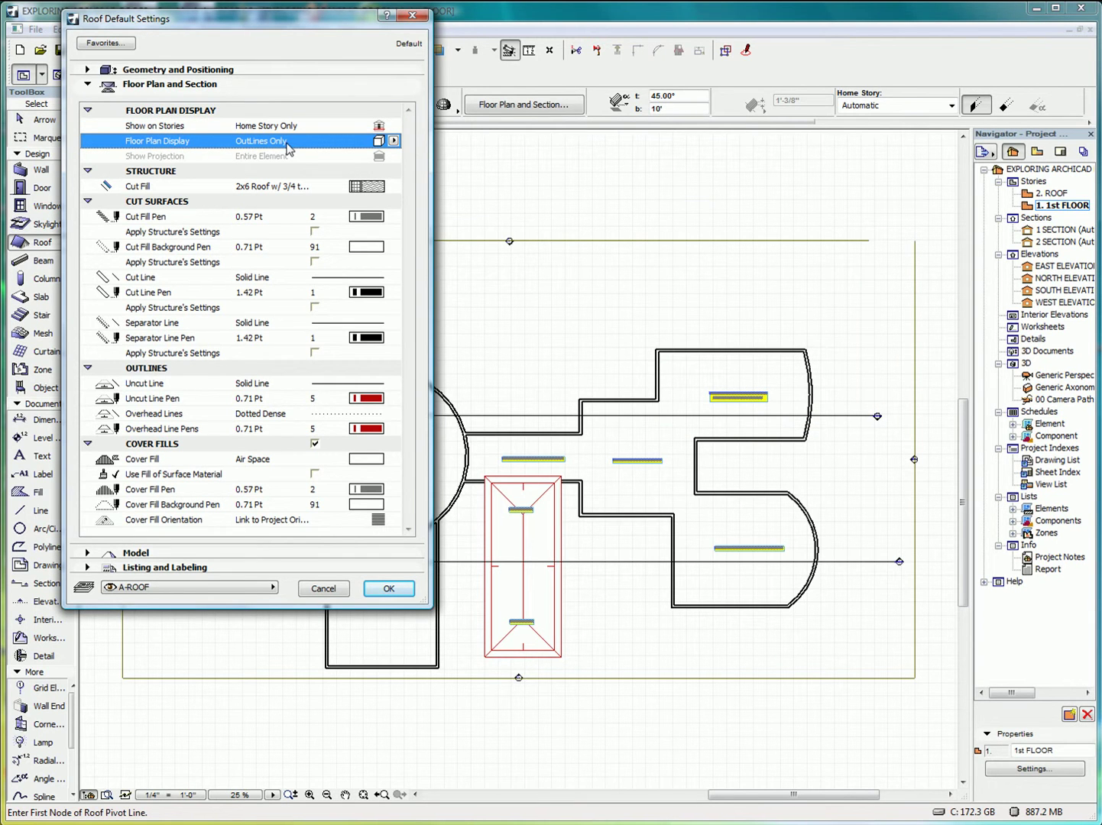
pyautogui.click(393, 142)
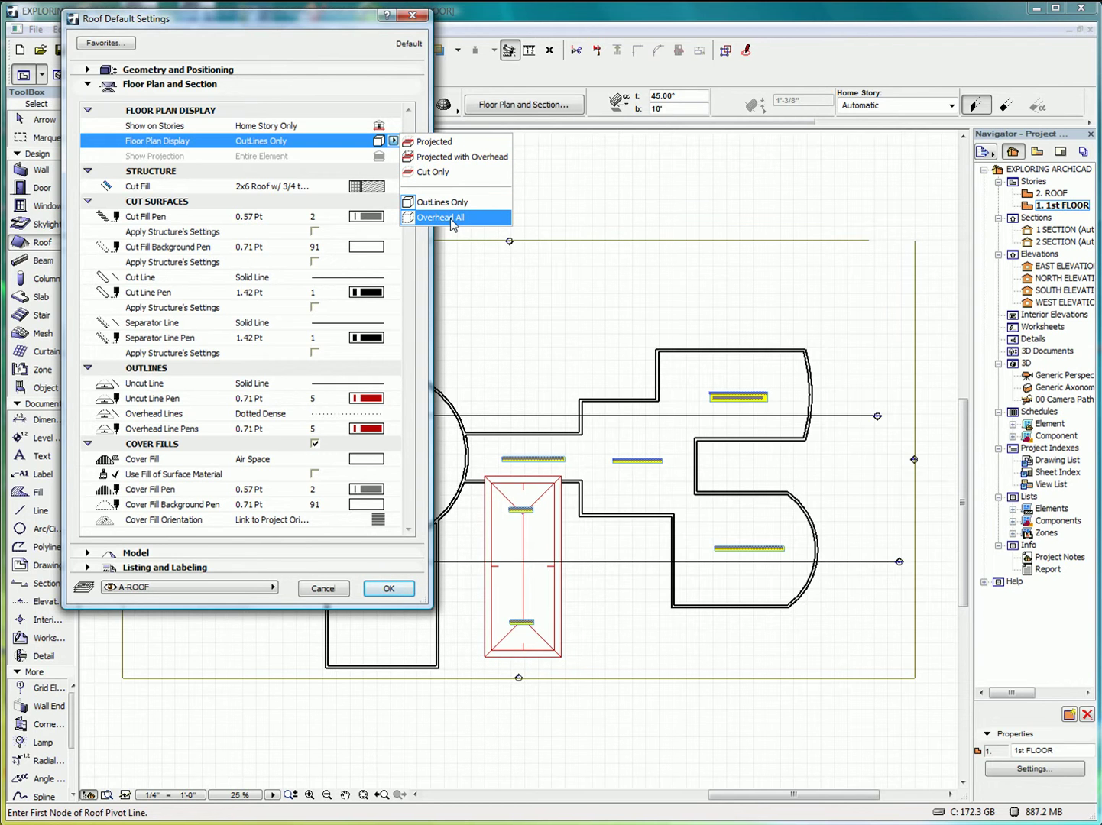
pyautogui.click(344, 146)
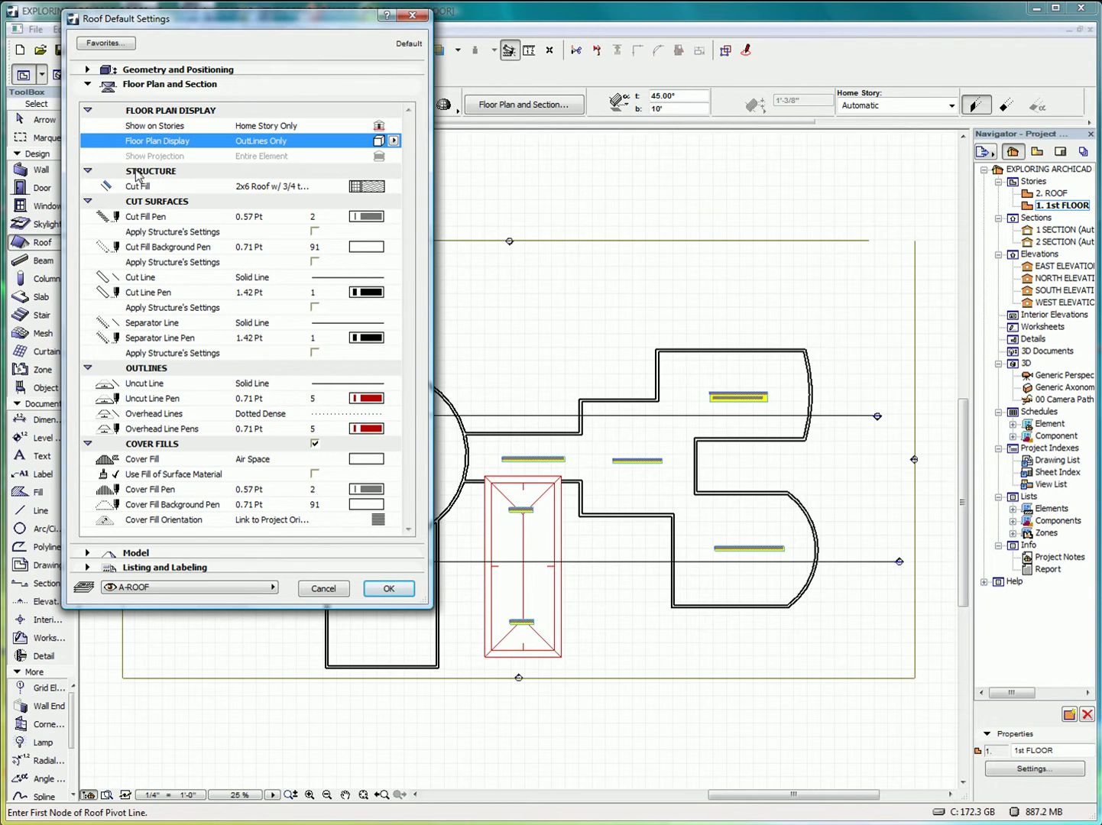
# Look through the cut fills available for the roof structure and expand the Geometry and Positioning settings
pyautogui.click(87, 172)
pyautogui.click(86, 173)
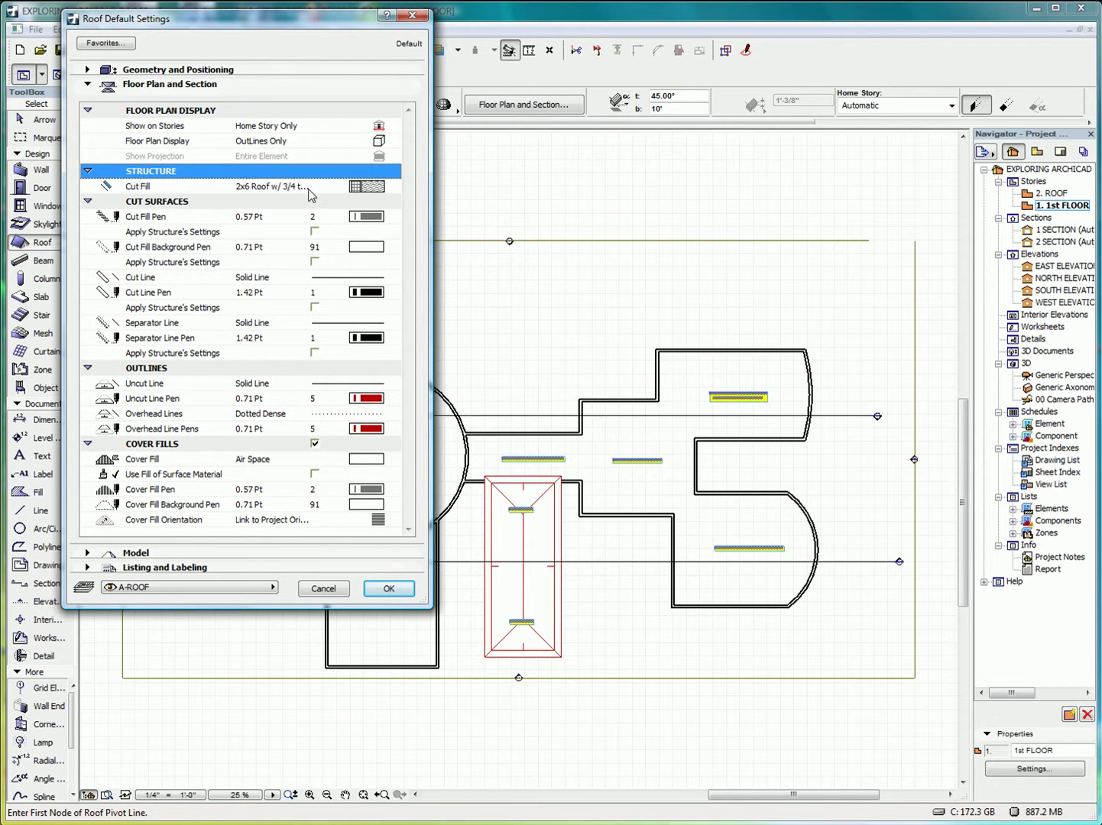
pyautogui.click(146, 189)
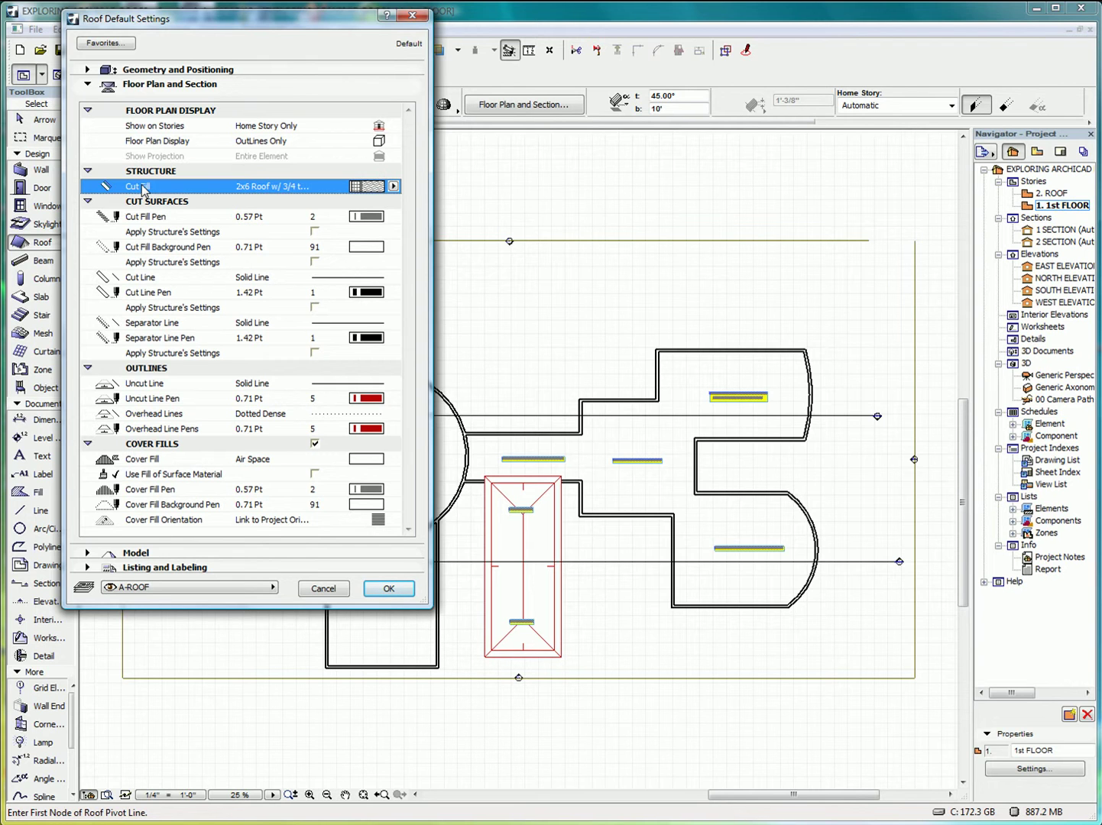
pyautogui.click(394, 188)
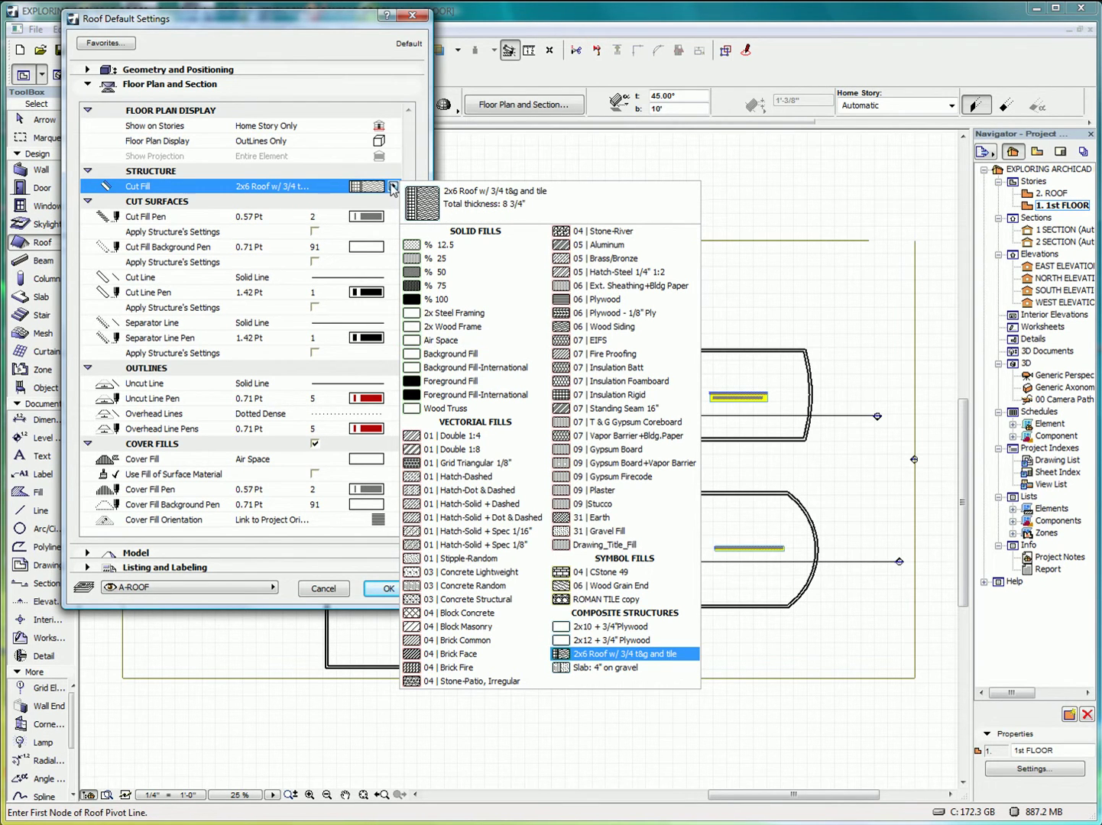
pyautogui.click(91, 90)
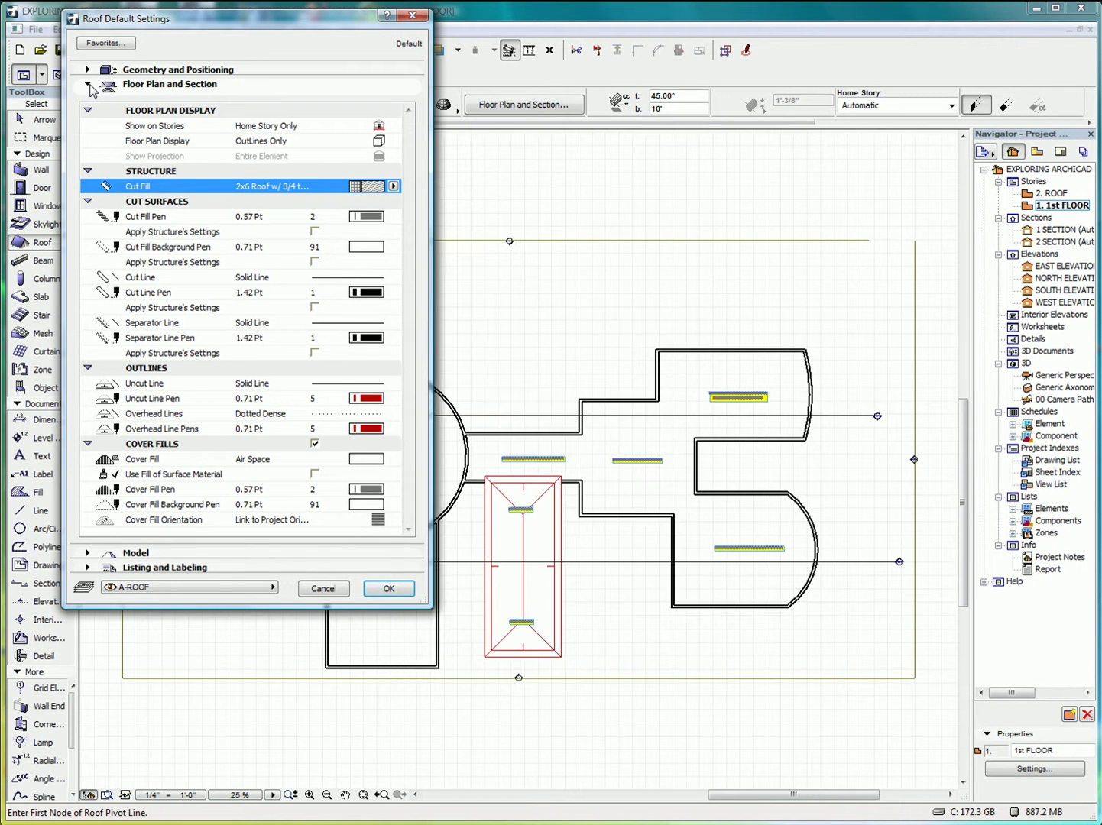
pyautogui.click(88, 71)
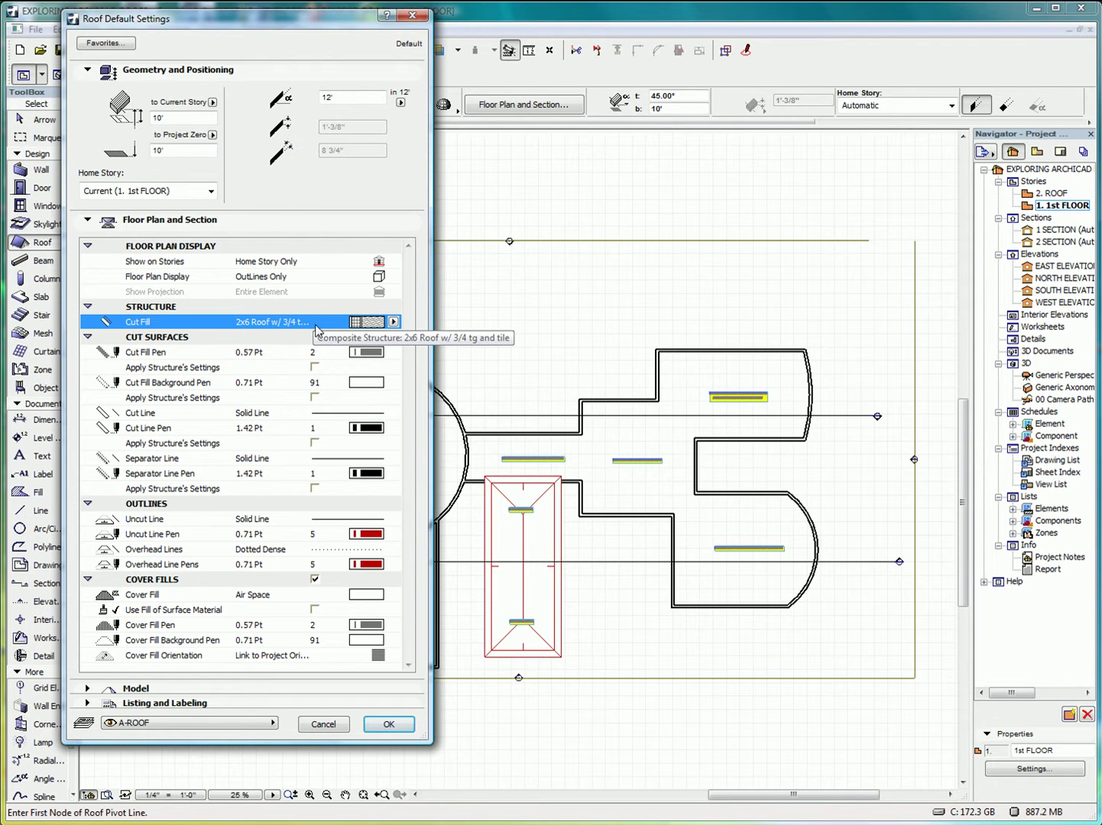
# Try 2x Wood Frame as the roof's cut fill and switch back to the 2x6 Roof w/ 3/4 t&g and tile composite
pyautogui.click(393, 321)
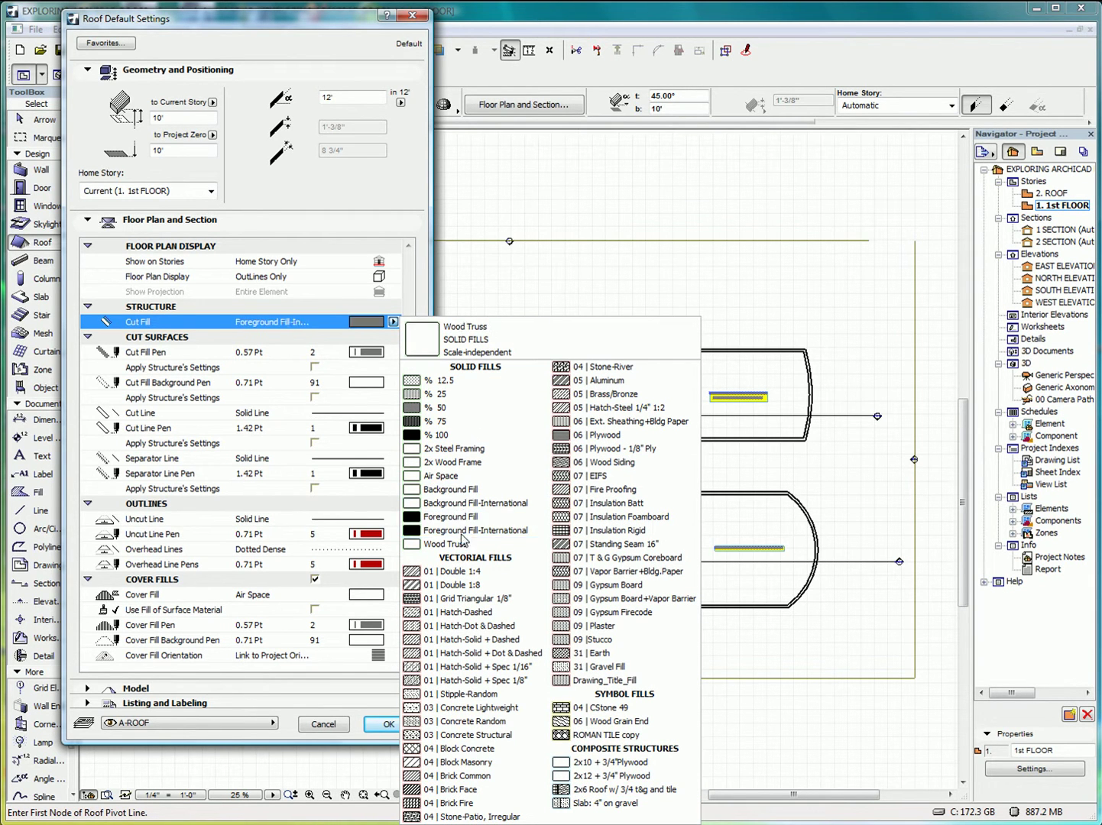
pyautogui.click(461, 464)
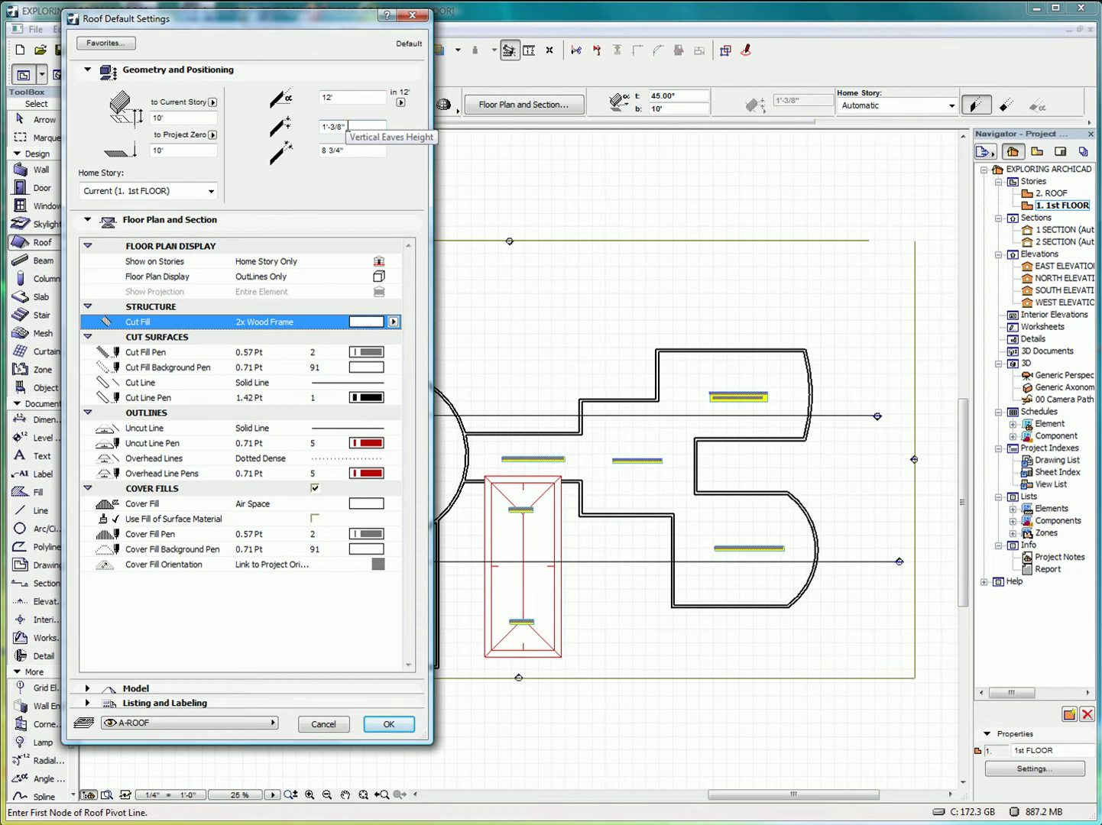
pyautogui.click(393, 322)
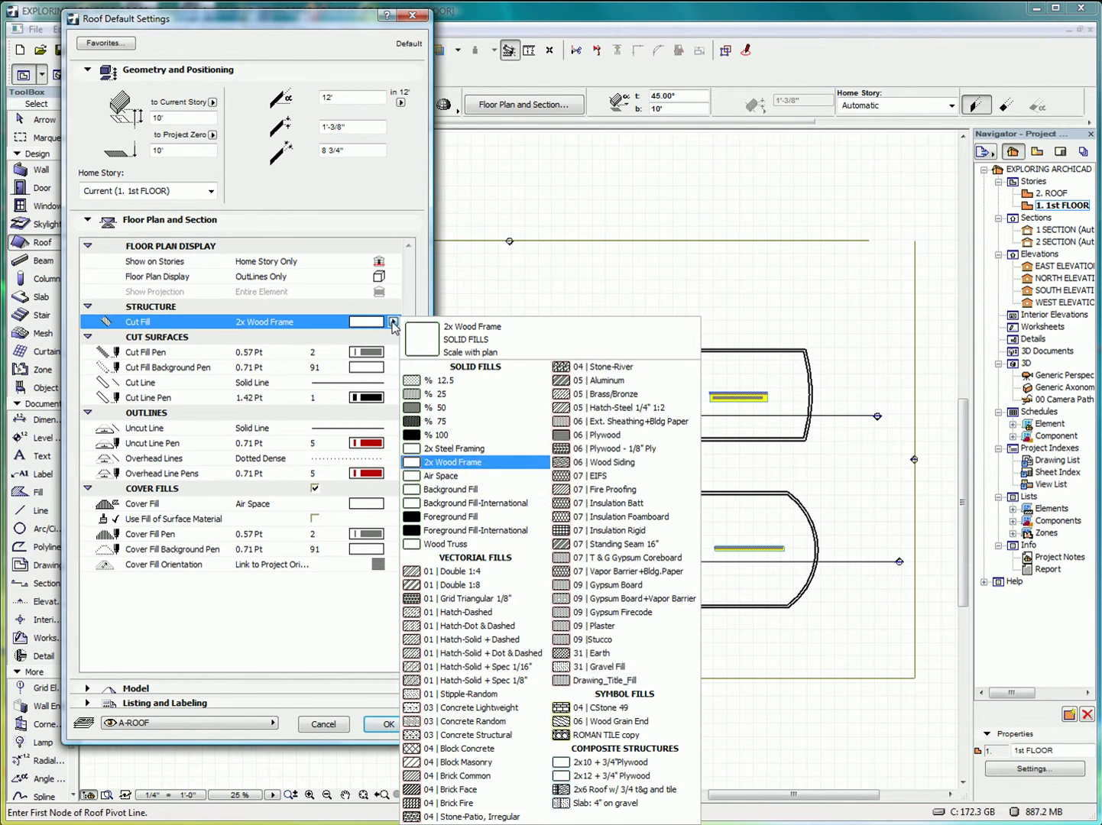
pyautogui.click(605, 790)
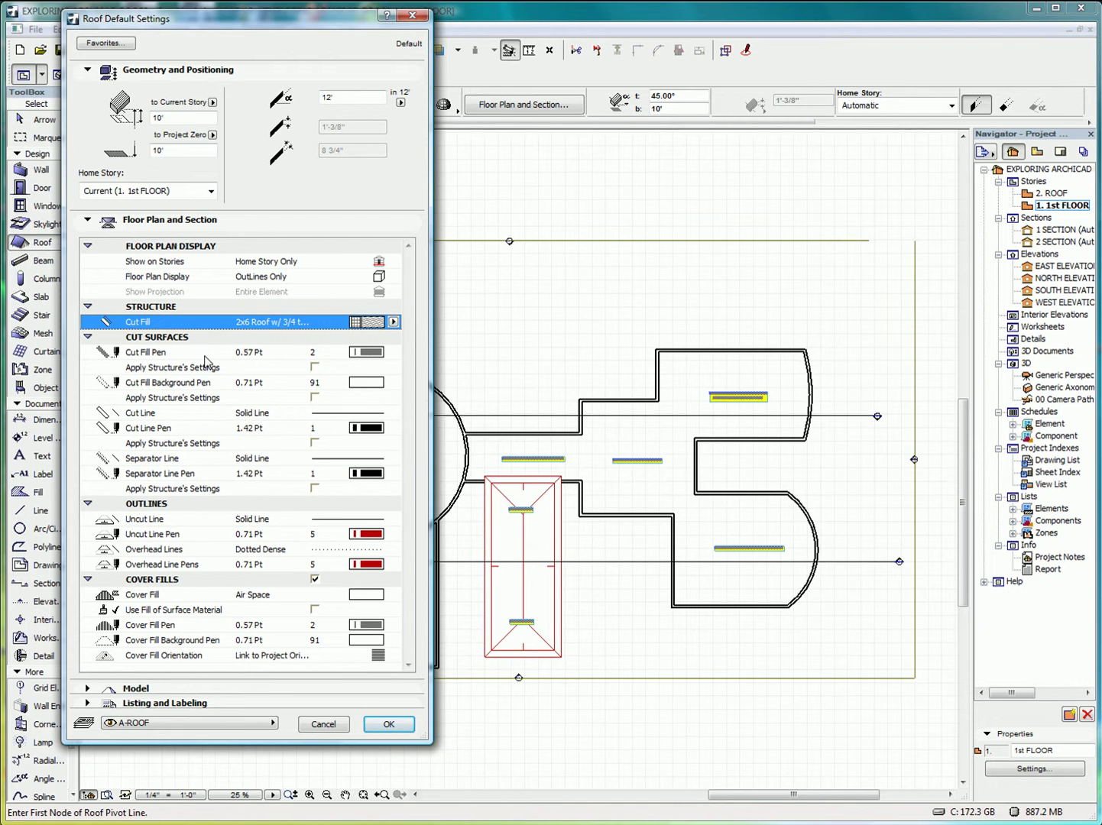
# Try pen 5 as the roof's Cut Fill Pen and switch back to pen 2
pyautogui.click(376, 353)
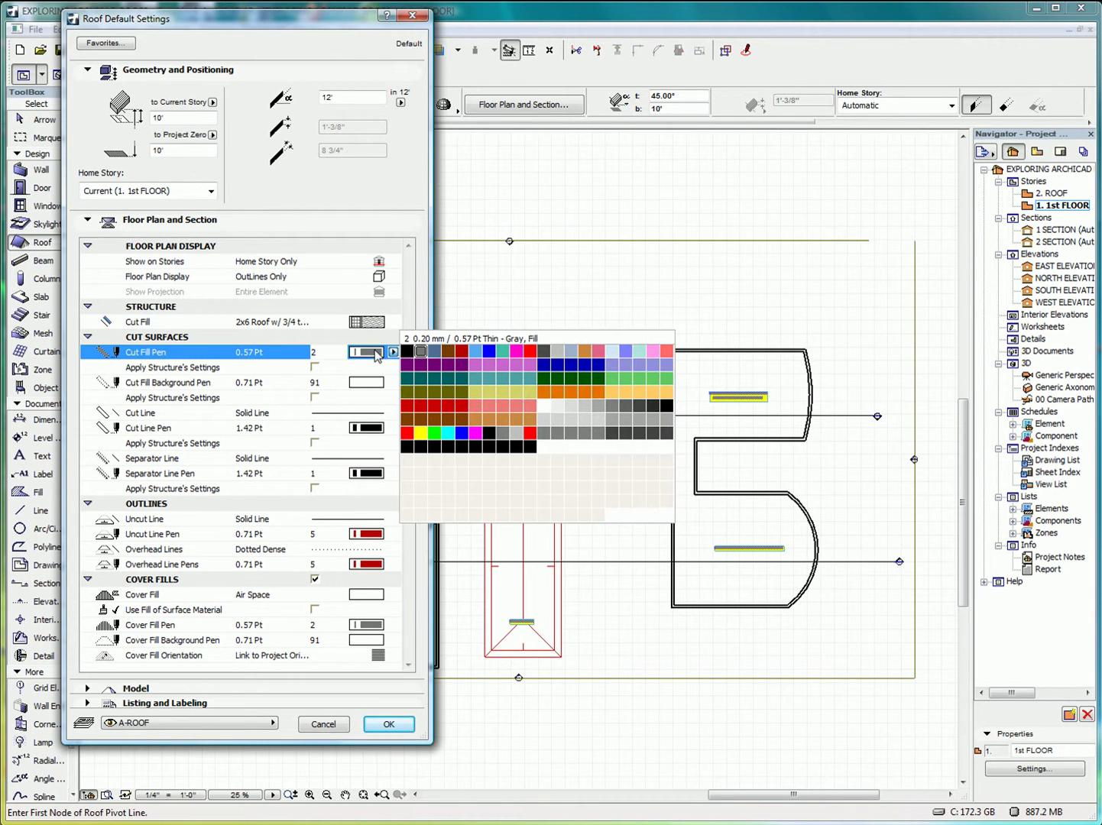
pyautogui.click(463, 353)
pyautogui.click(420, 351)
pyautogui.click(463, 352)
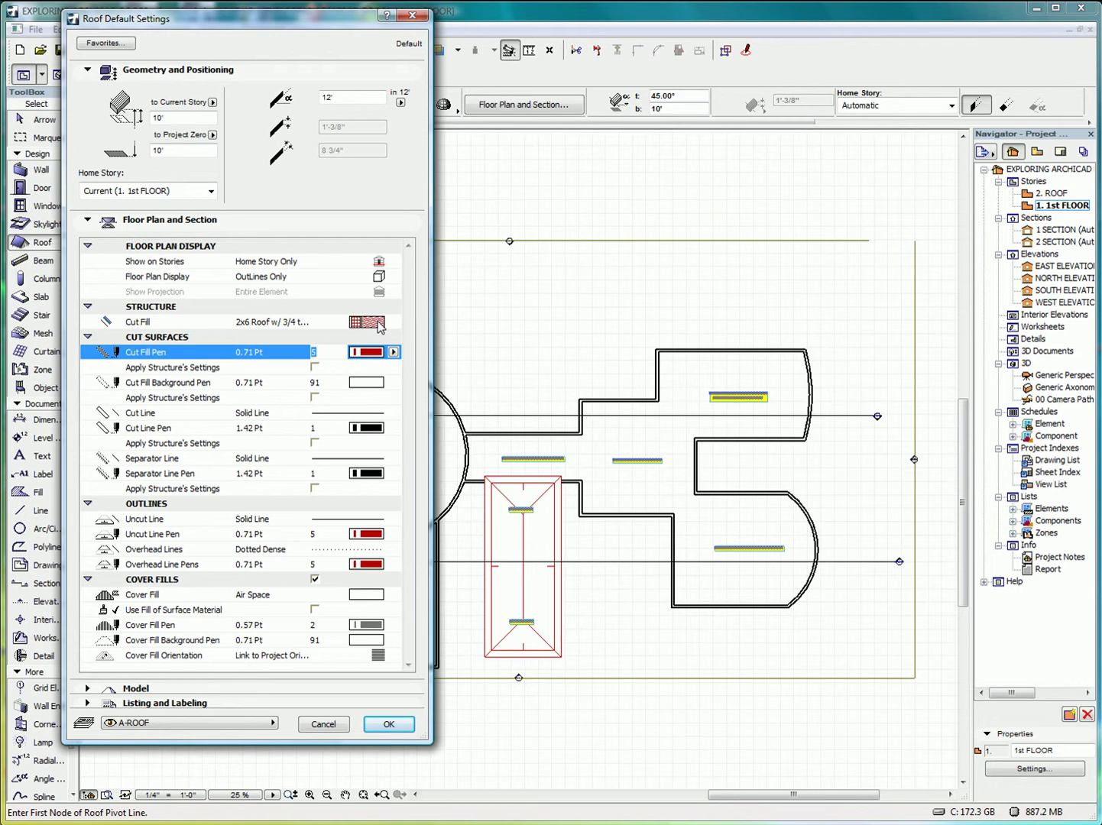
pyautogui.click(393, 351)
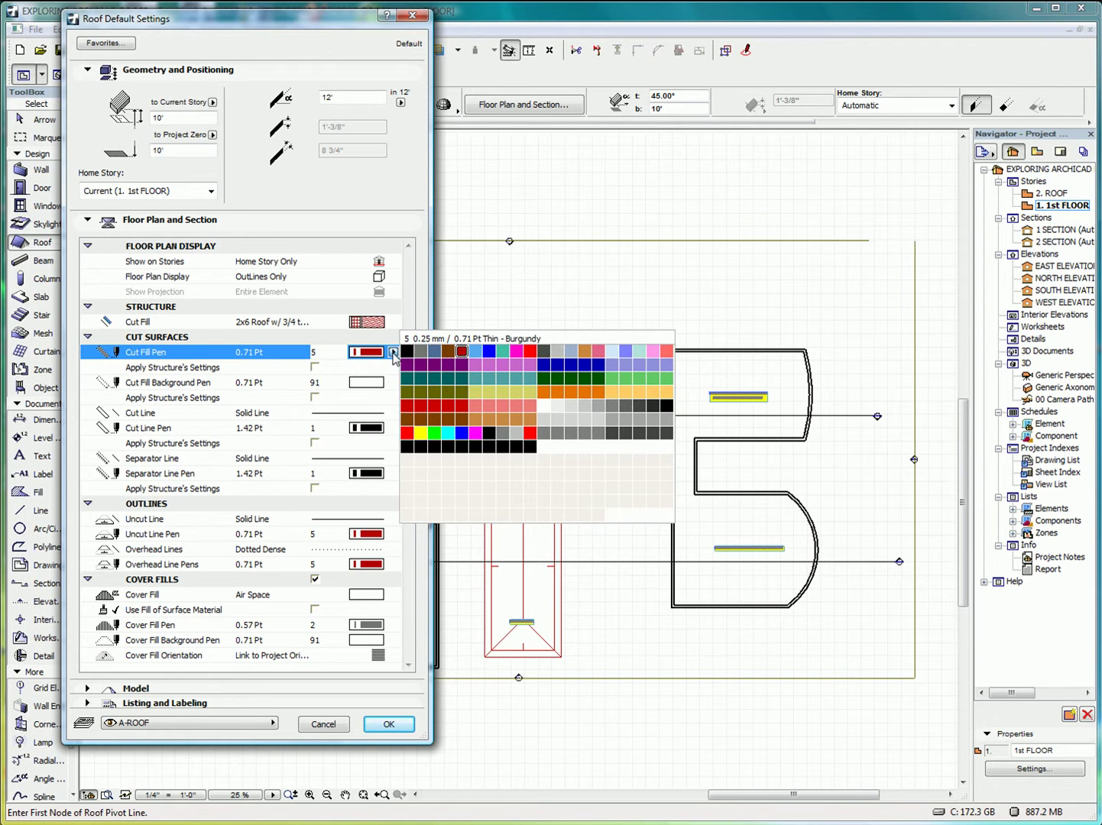
pyautogui.click(422, 352)
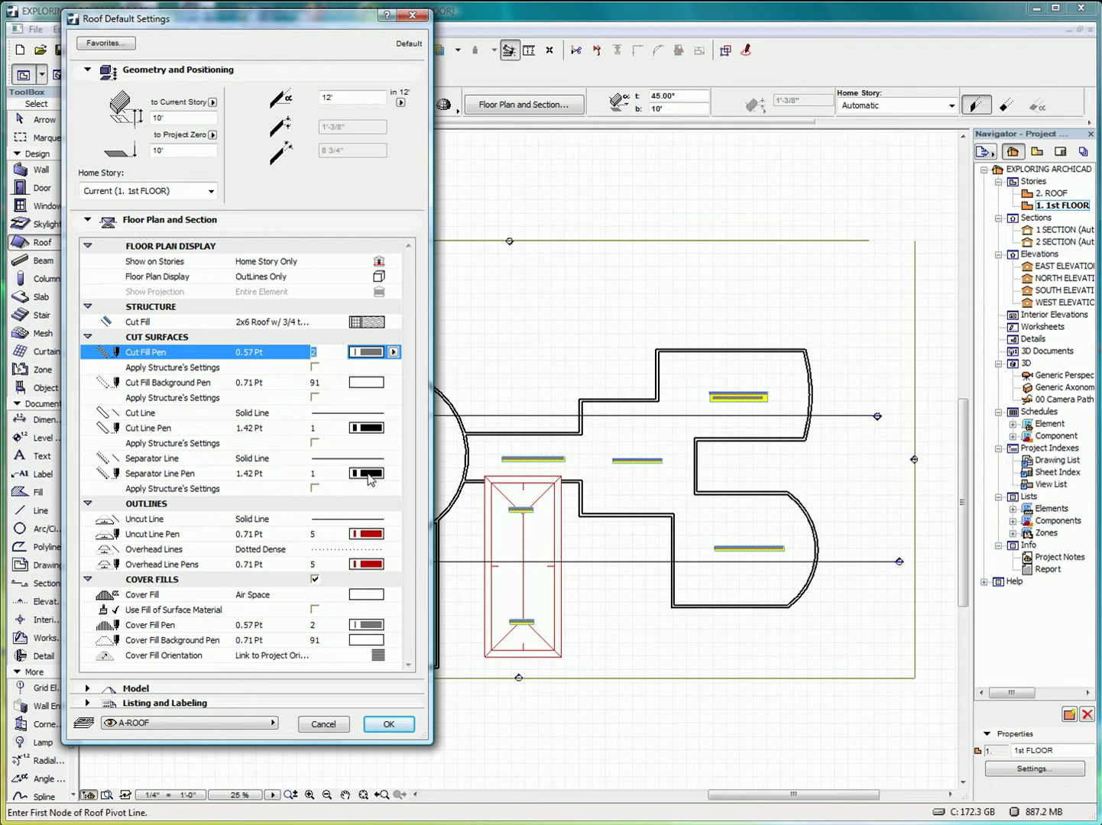
# Collapse the Floor Plan and Section groups, and set the linked roof surface materials in the Model settings to 07 | Spanish Tile
pyautogui.click(88, 338)
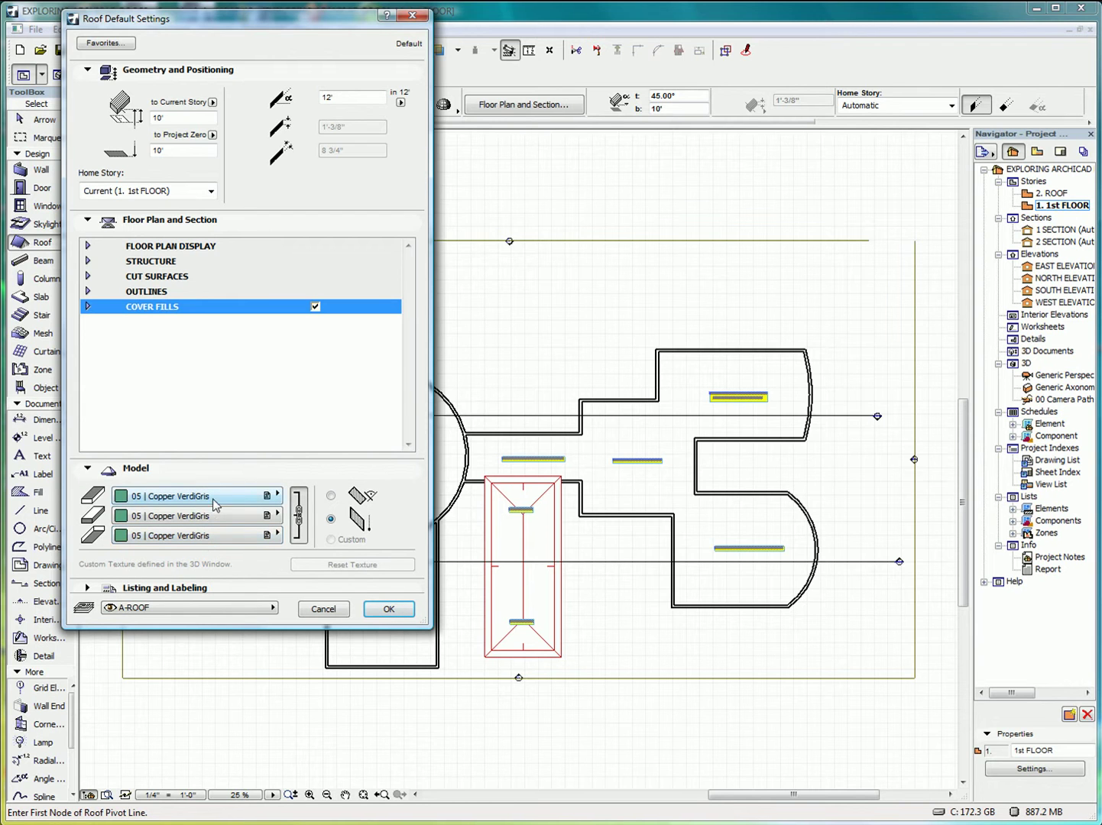
pyautogui.click(276, 496)
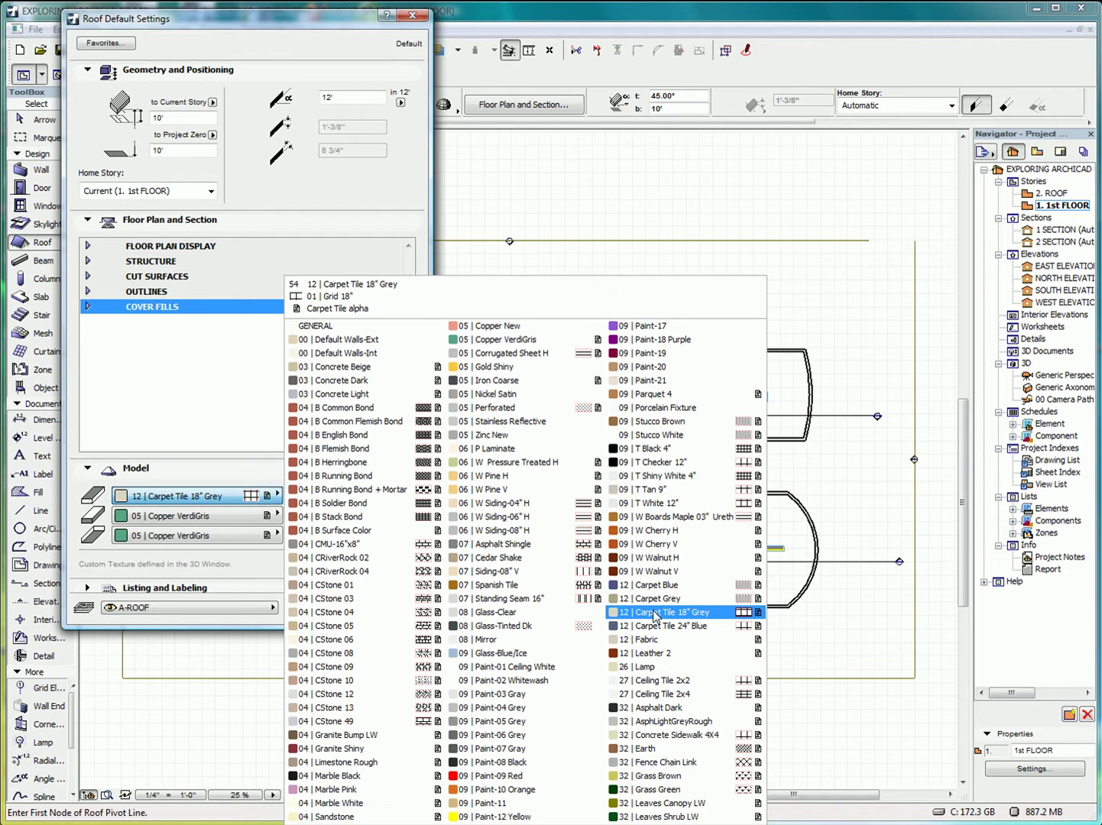
pyautogui.click(494, 587)
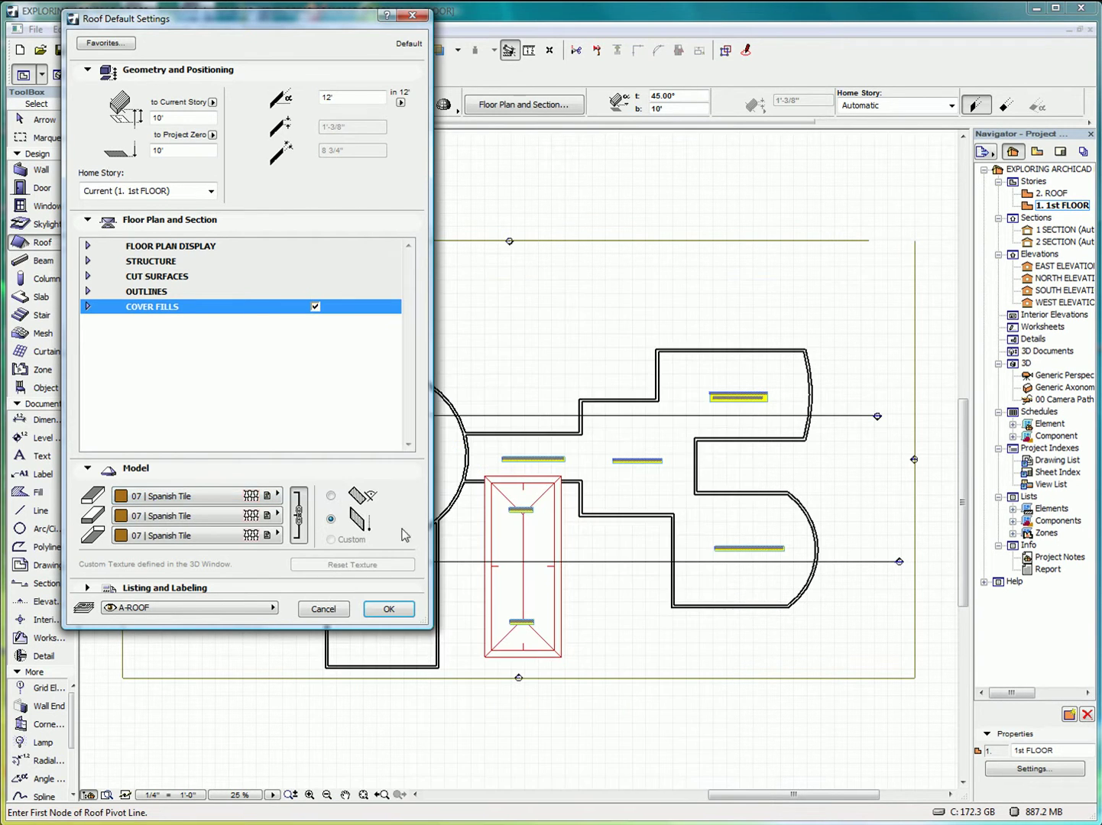
# Unlink the roof materials and set the eaves to 09 | Paint-02 Whitewash and the bottom to 09 | W Walnut H
pyautogui.click(301, 519)
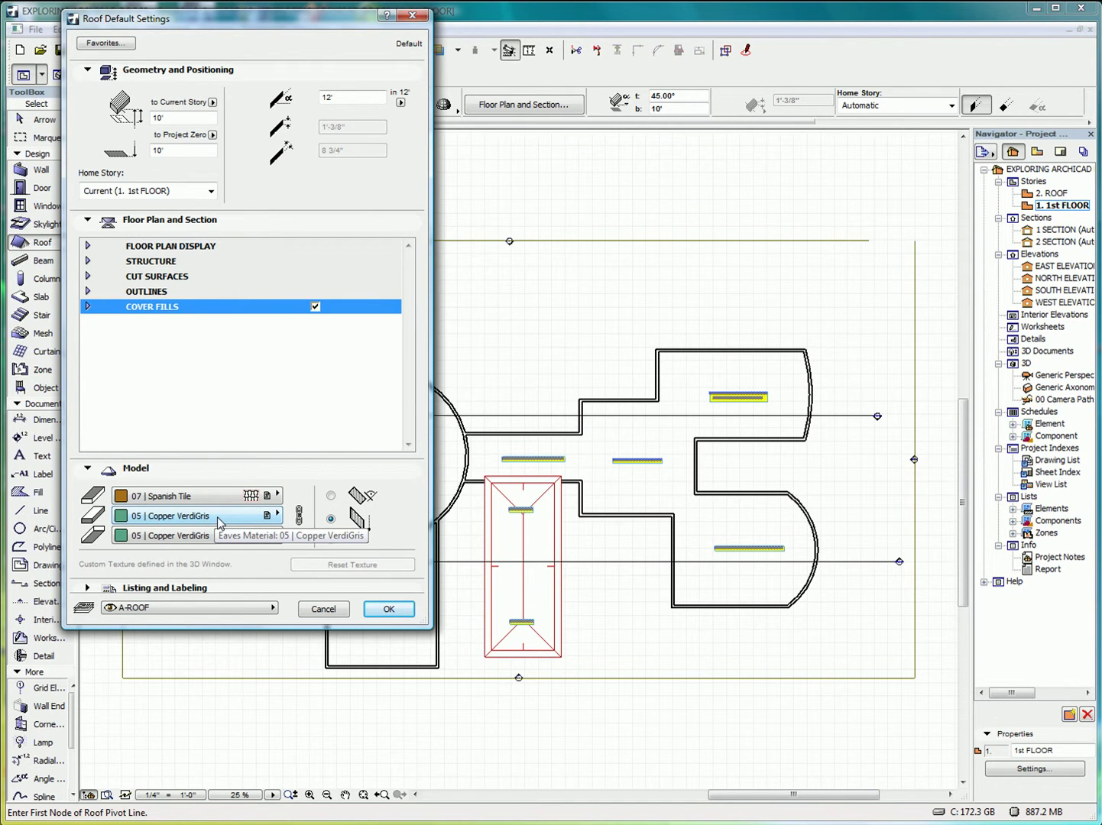
pyautogui.click(240, 522)
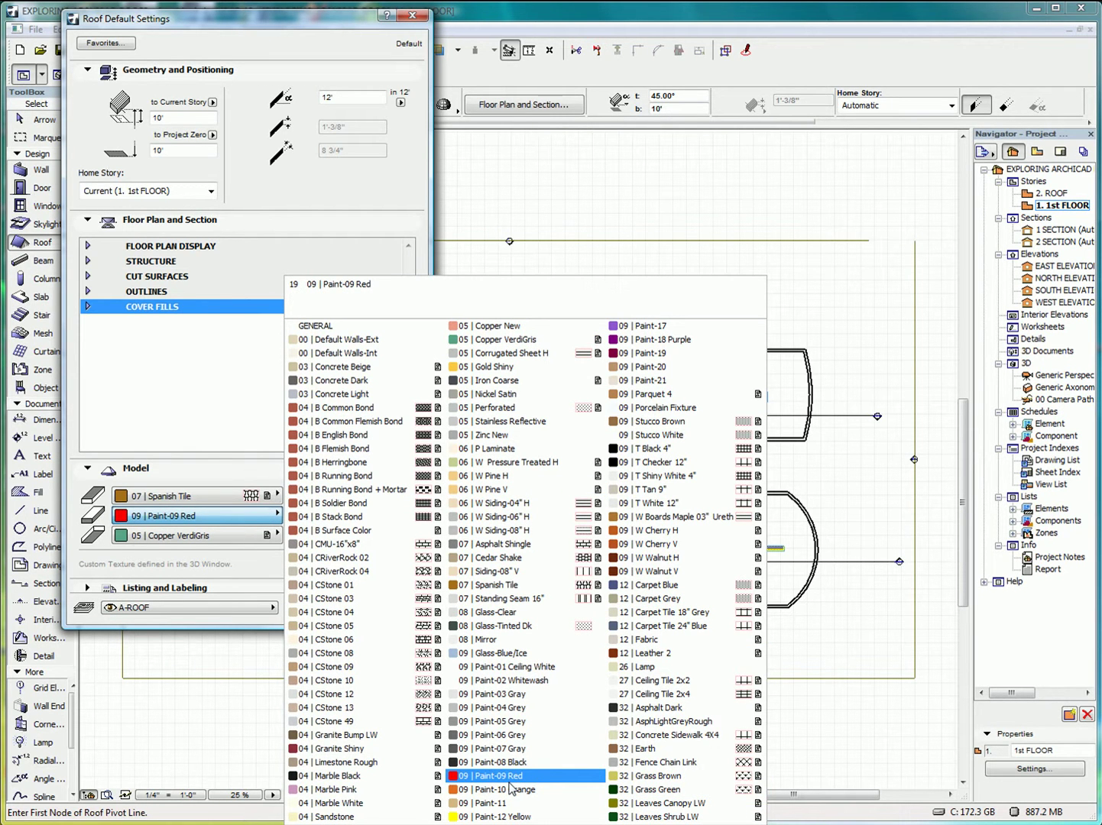
pyautogui.click(518, 688)
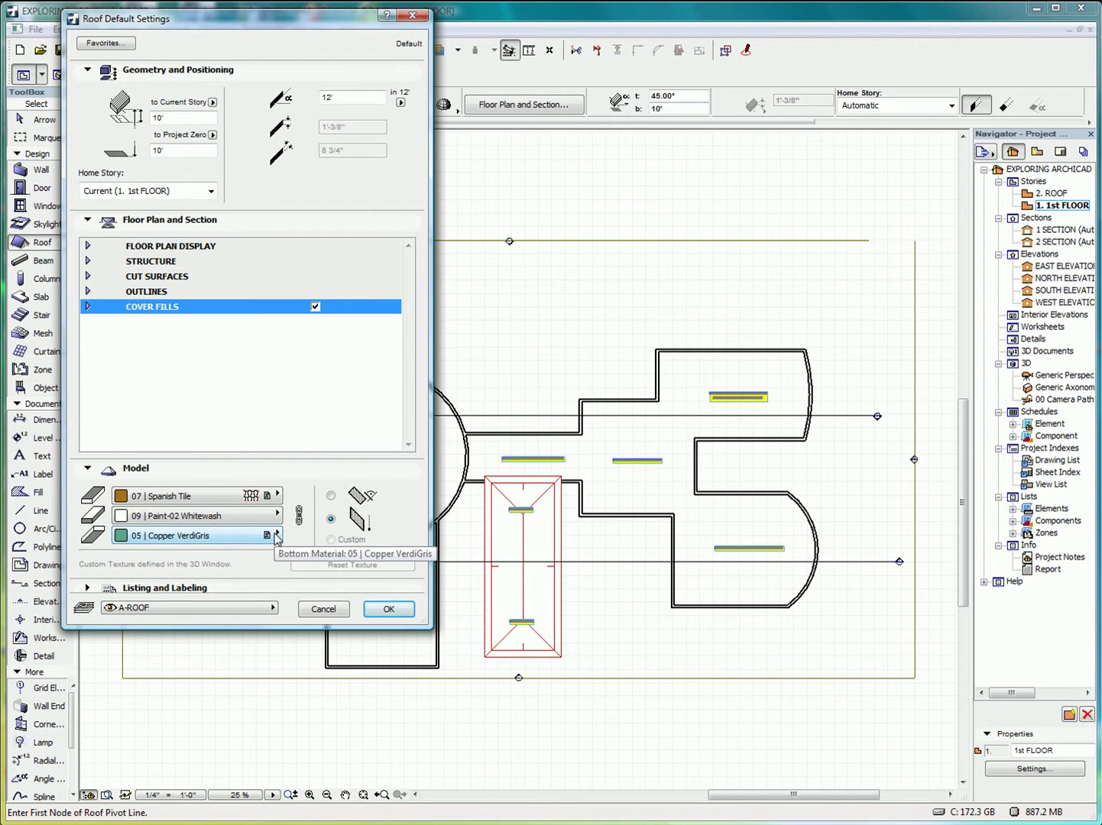
pyautogui.click(277, 537)
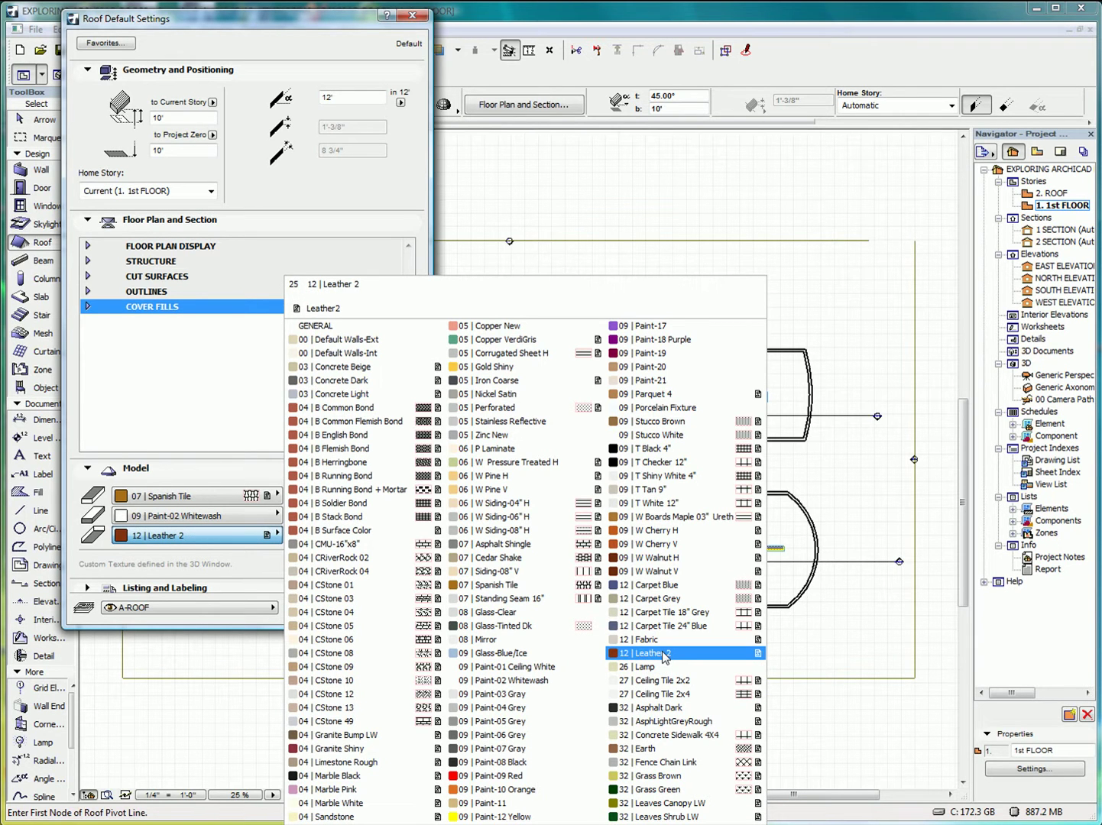
pyautogui.click(666, 565)
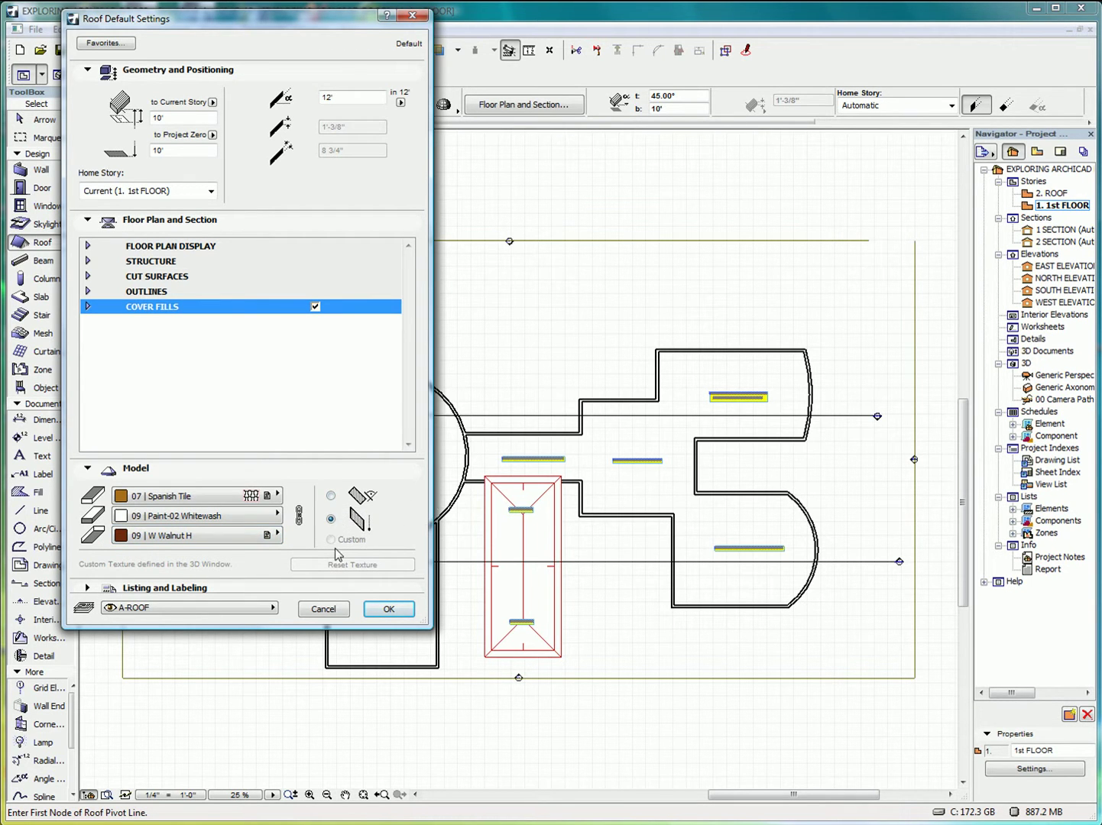
# Choose the perpendicular edge option for the roof and collapse the Model settings
pyautogui.click(331, 496)
pyautogui.click(88, 467)
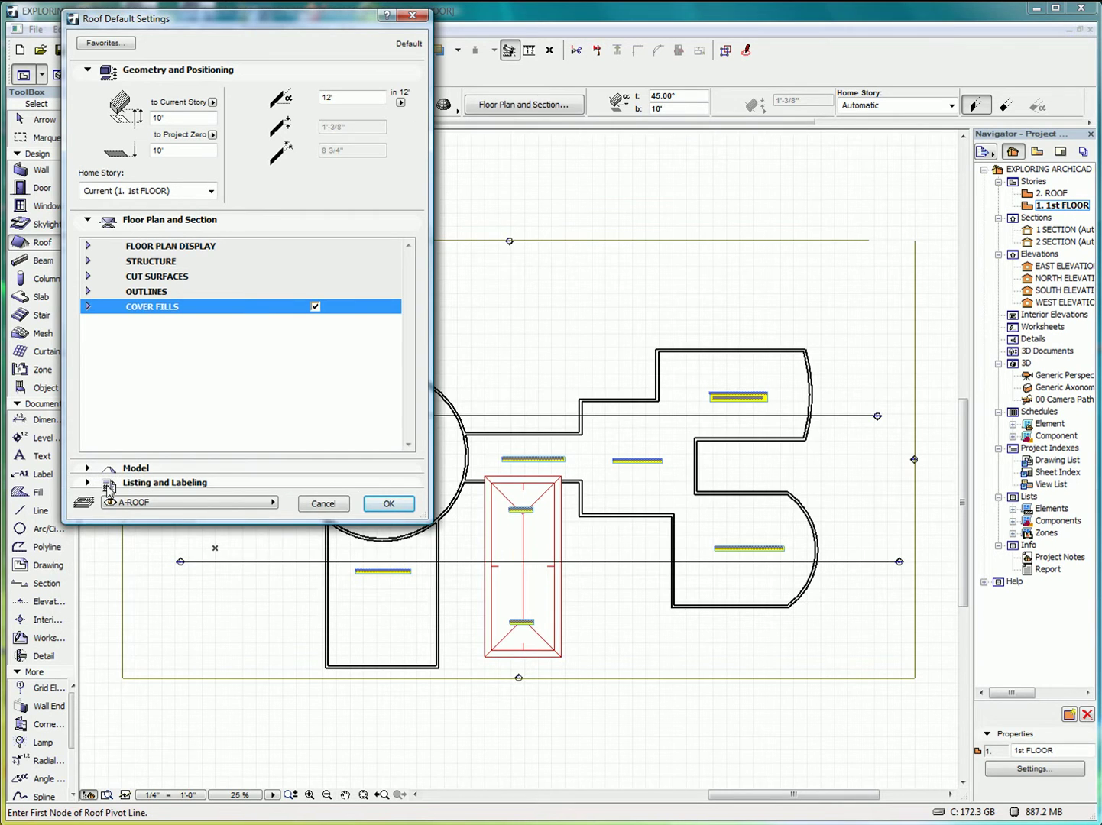
# Review the Listing and Labeling settings, including the roof label defaults, and the layers available for the roof
pyautogui.click(87, 483)
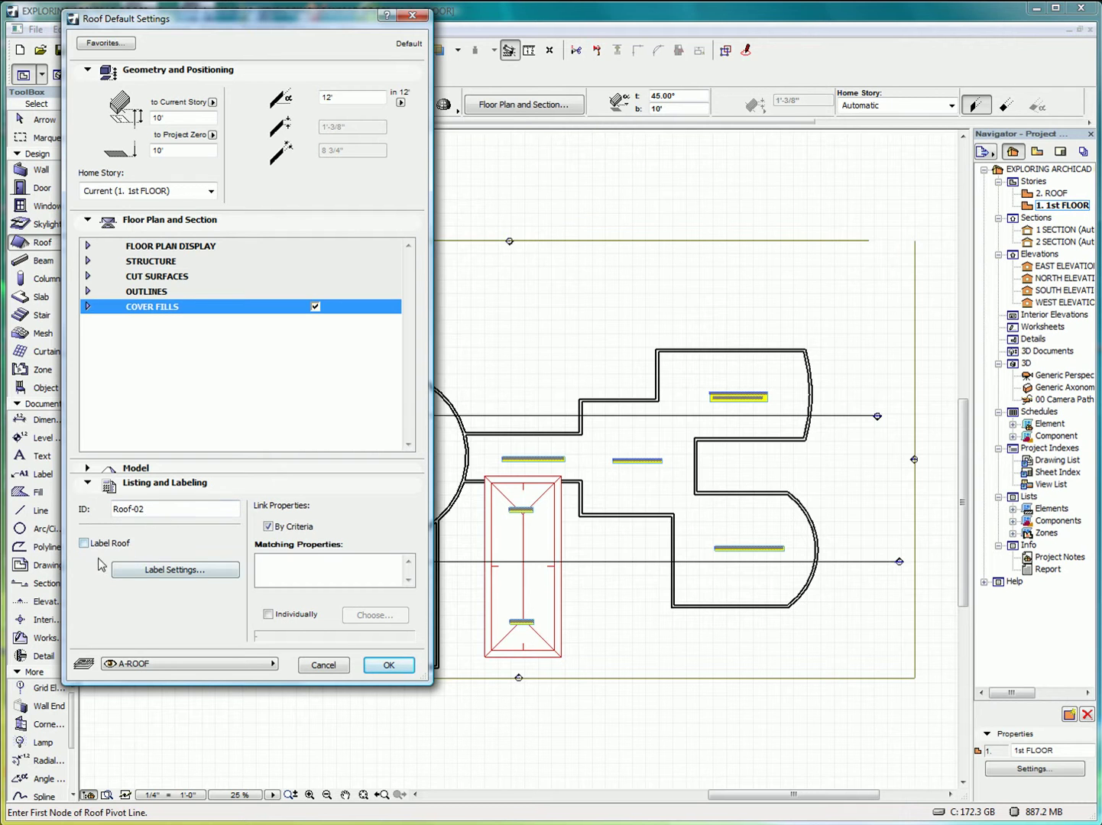
pyautogui.click(179, 572)
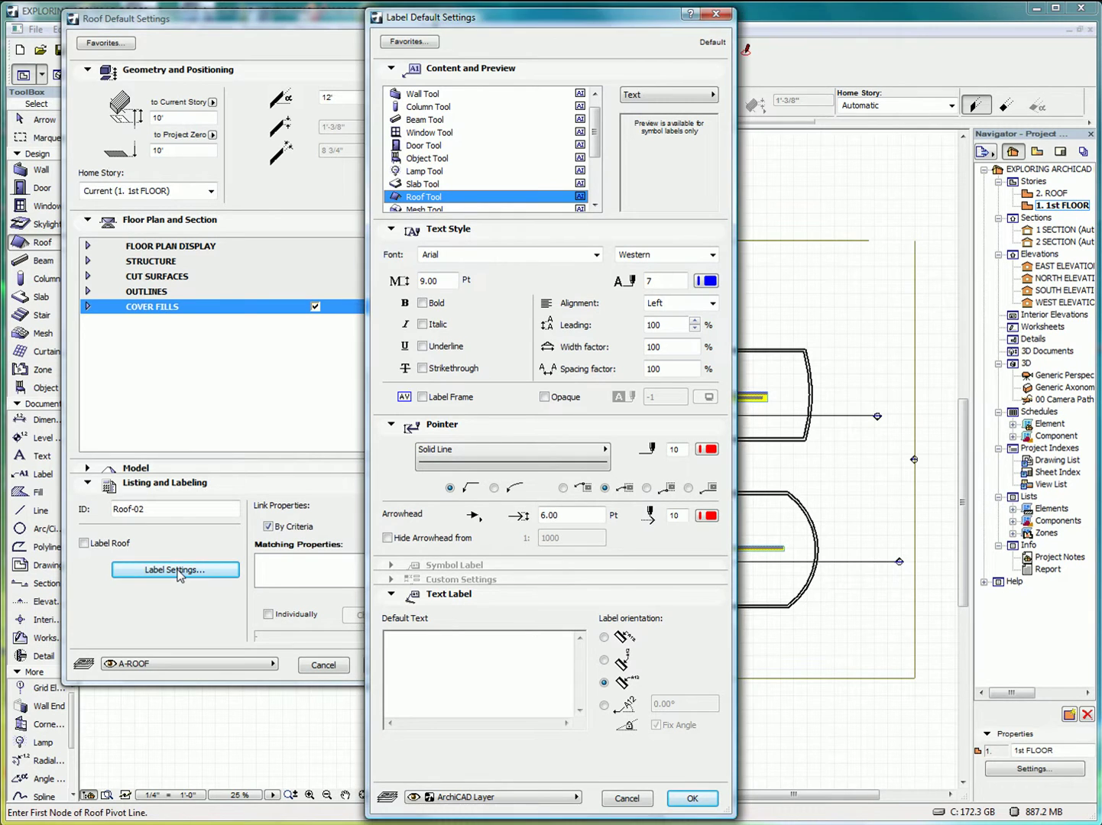
pyautogui.click(625, 798)
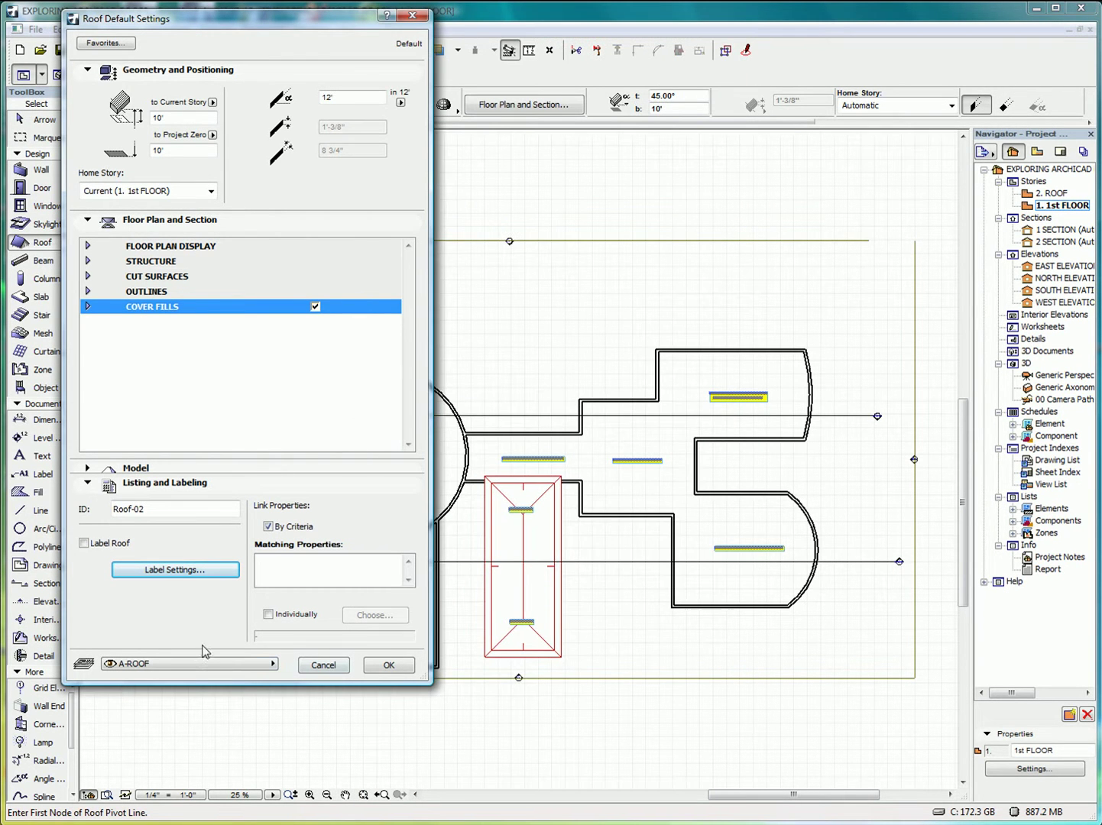
pyautogui.click(197, 663)
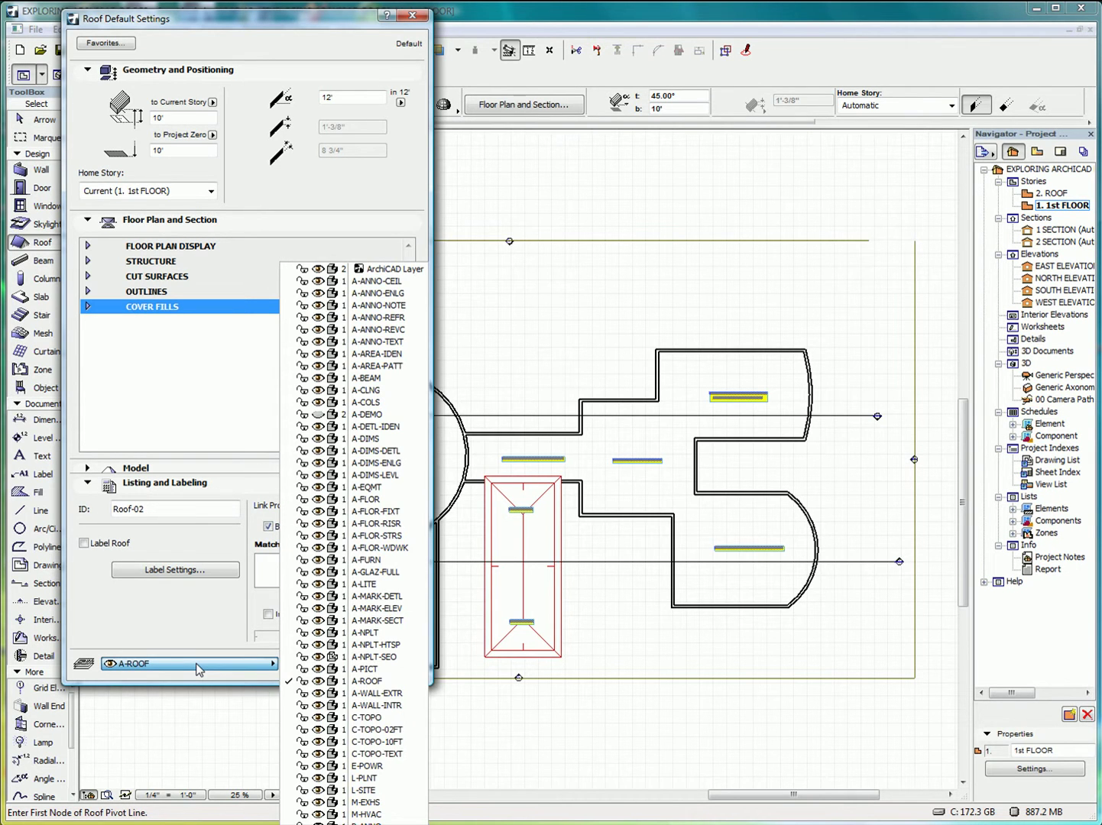
pyautogui.click(198, 669)
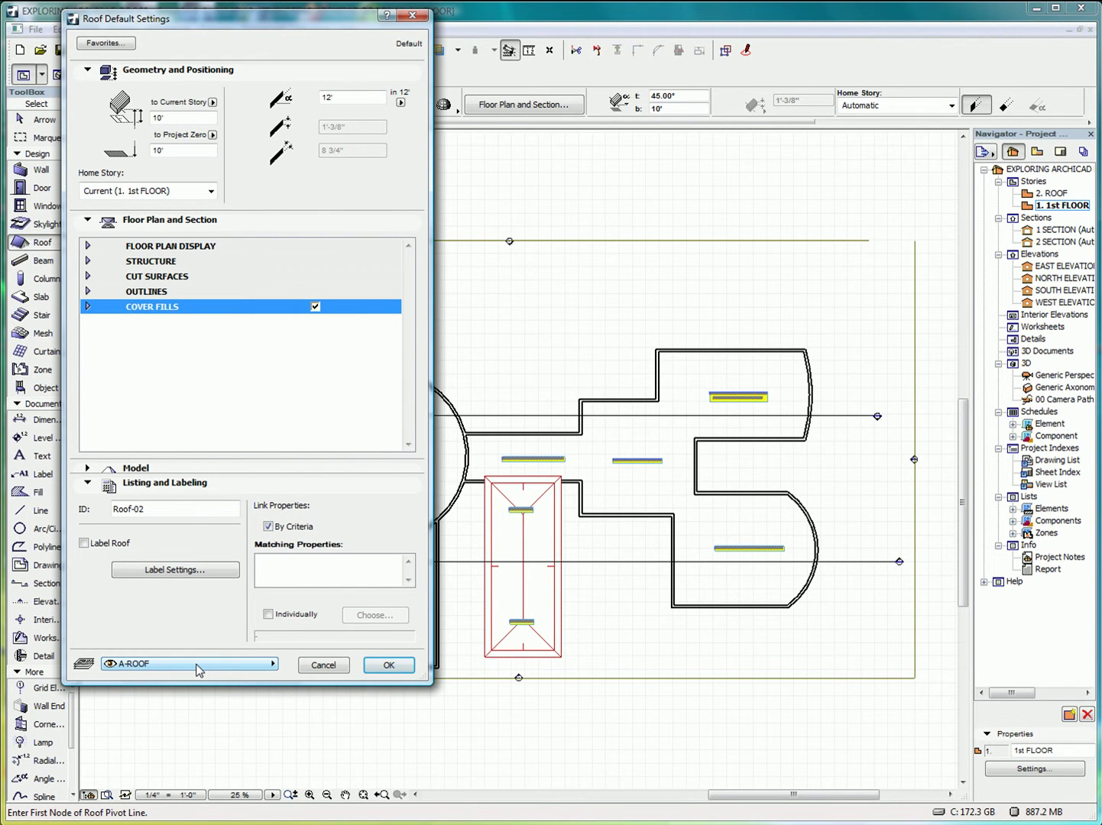